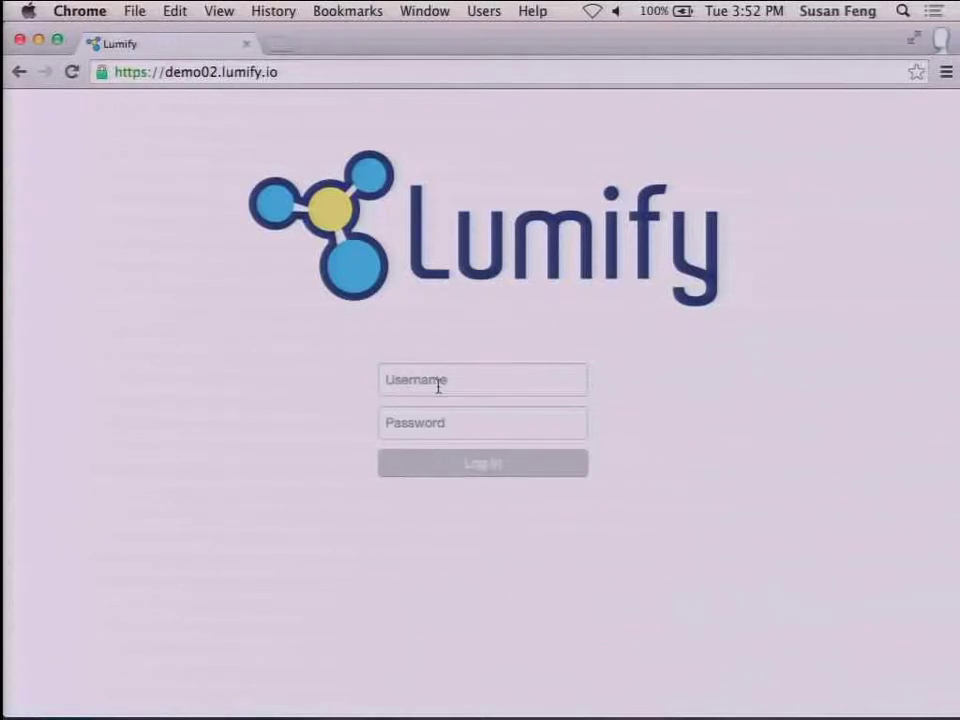
# - Sign in with the demo account's user name and password
pyautogui.click(433, 386)
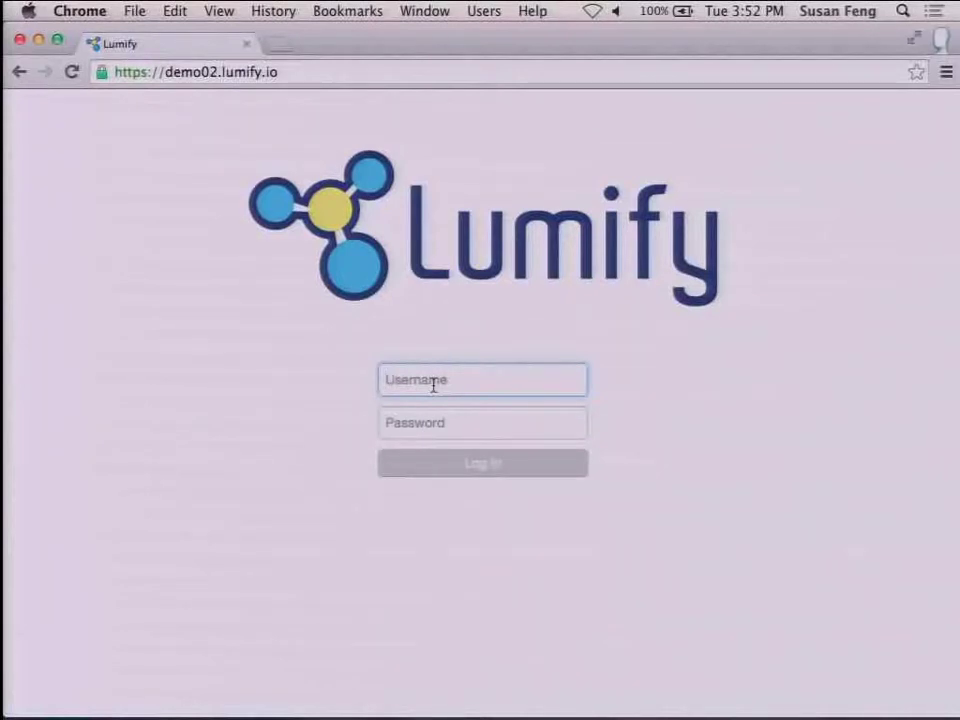
pyautogui.write('charlie-demo')
pyautogui.press('Tab')
pyautogui.write('•••••••••')
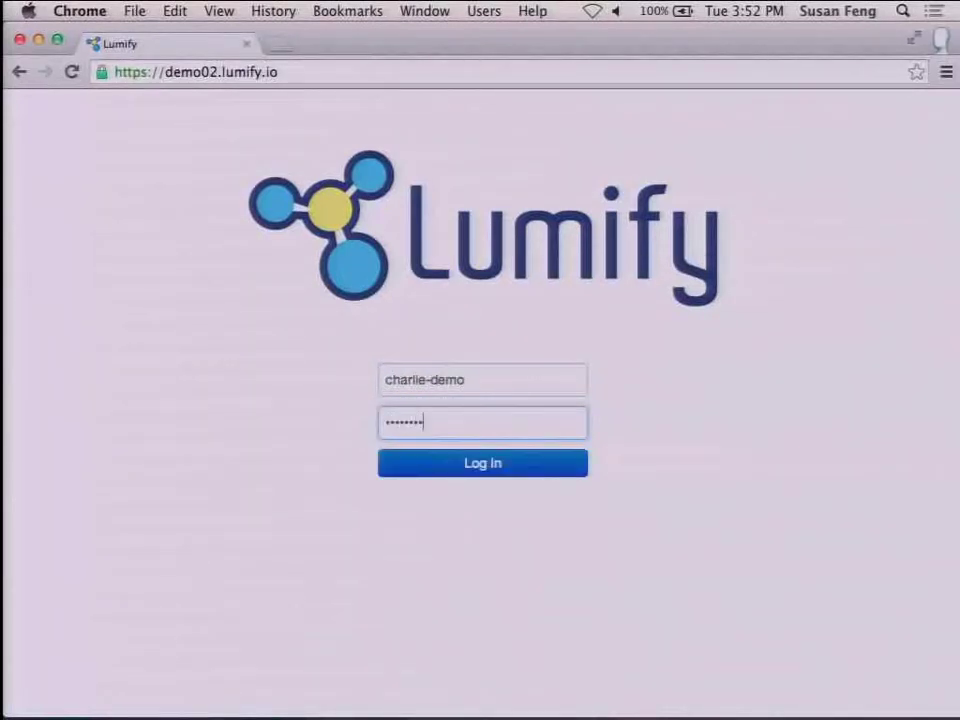
pyautogui.press('Return')
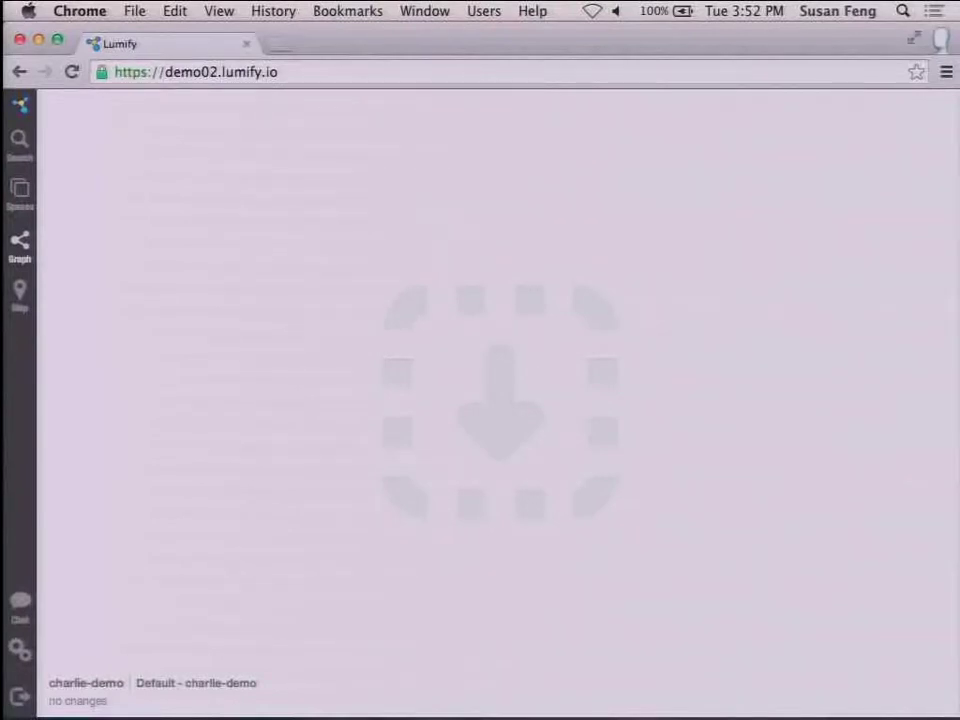
# - Run a wildcard * search to list every entity type with its count
pyautogui.click(17, 147)
pyautogui.write('*')
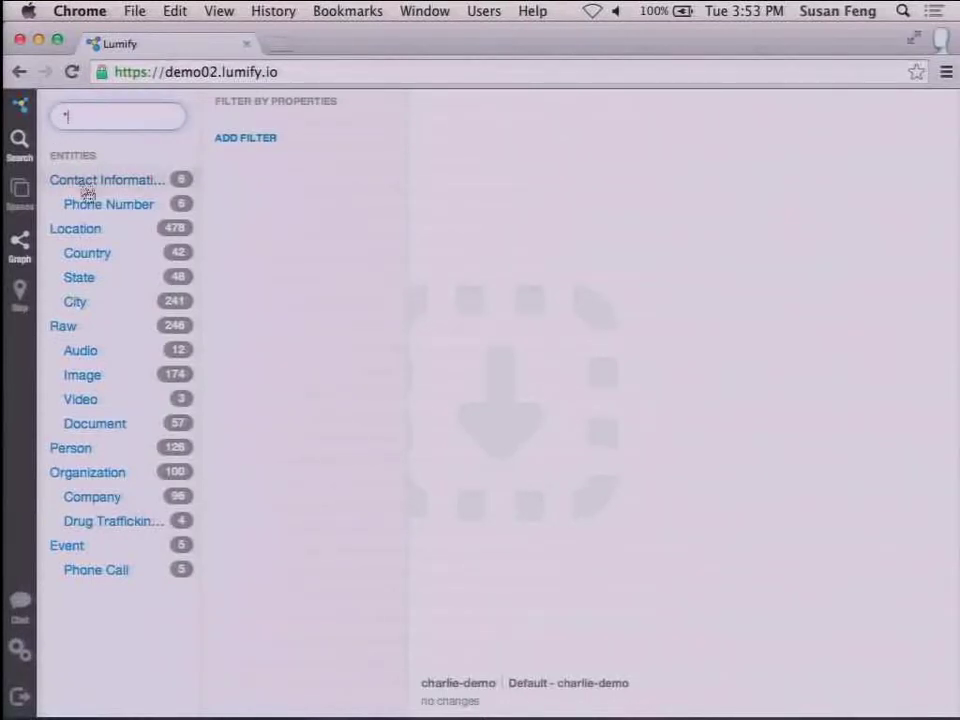
# - Narrow results to Location > Country > State and open Estado de Sinaloa (MX, 25)
pyautogui.click(97, 236)
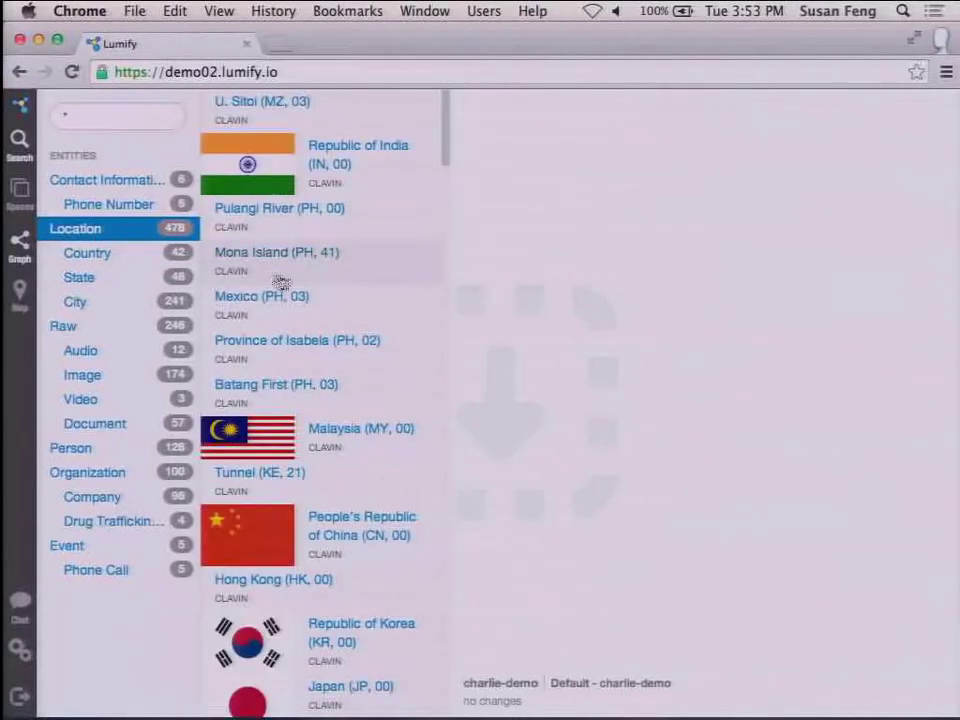
pyautogui.click(128, 262)
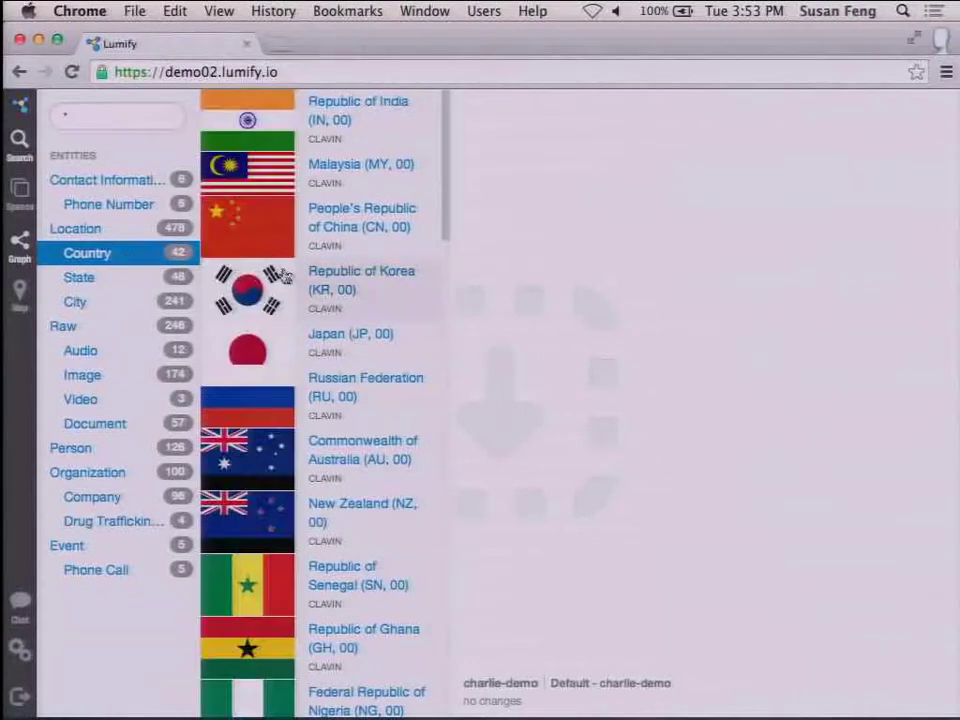
pyautogui.scroll(-2, 279, 272)
pyautogui.scroll(1, 285, 276)
pyautogui.click(133, 281)
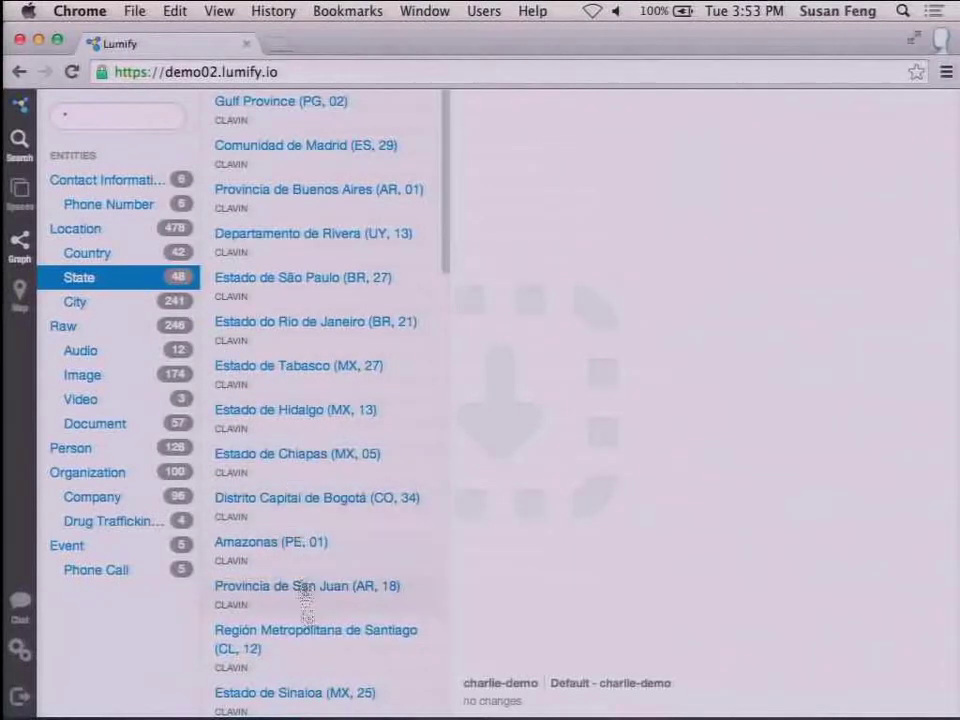
pyautogui.click(306, 693)
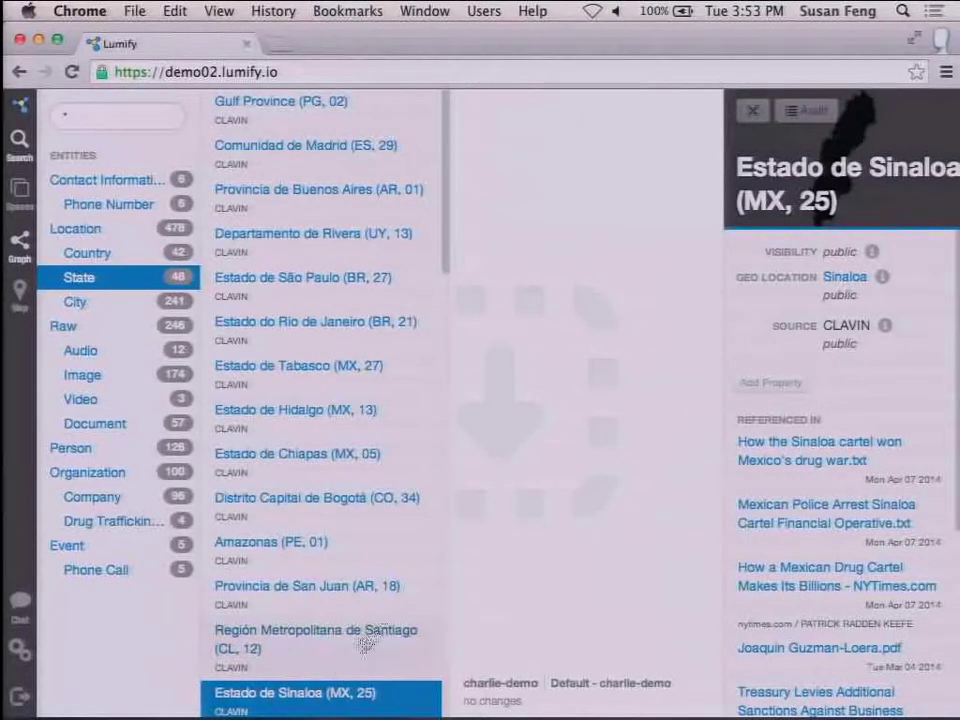
# - Open the NYTimes 'How a Mexican Drug Cartel' article and widen its pane
pyautogui.scroll(-2, 840, 388)
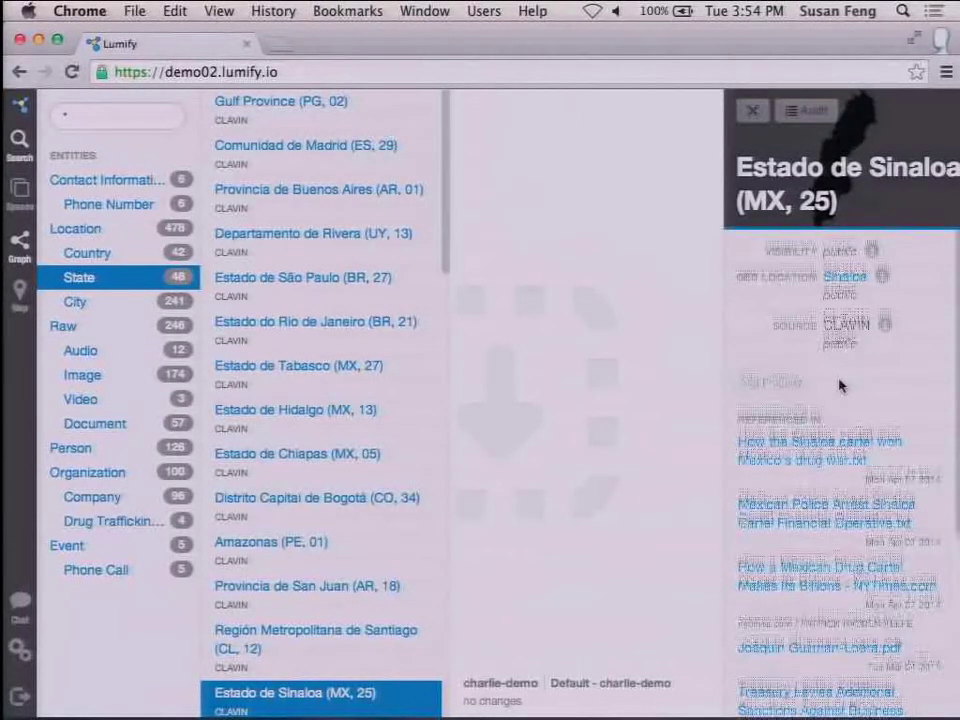
pyautogui.scroll(-1, 840, 388)
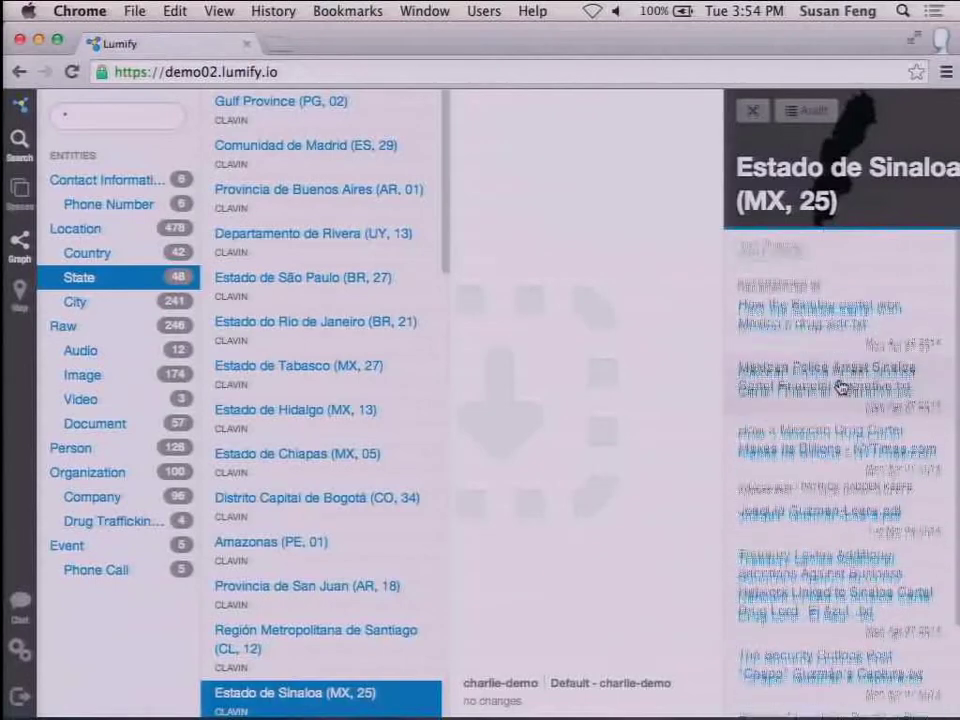
pyautogui.click(840, 441)
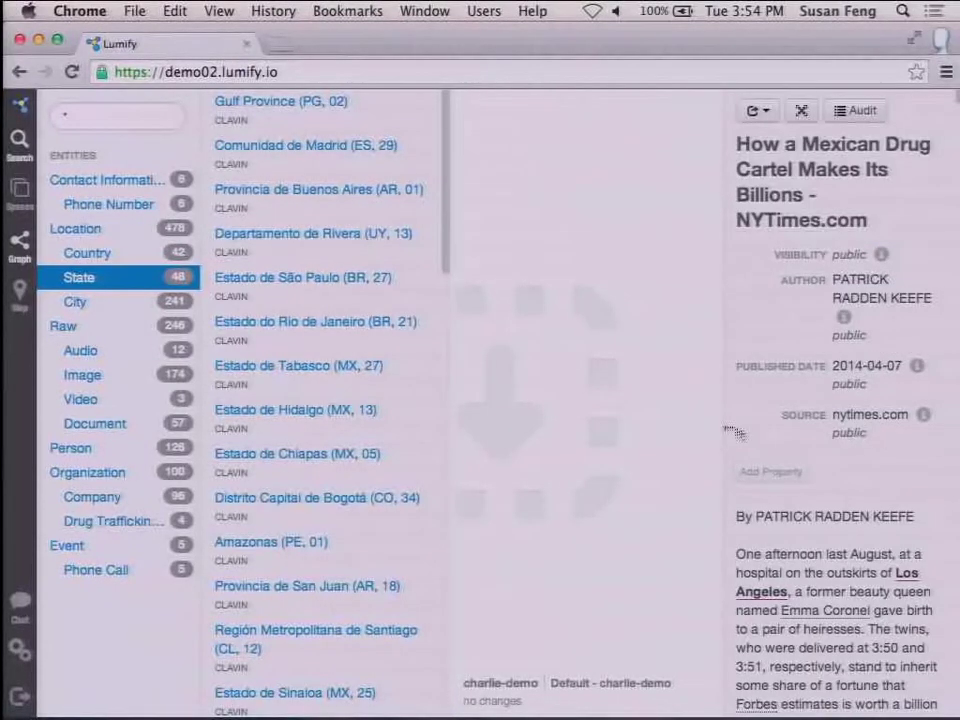
pyautogui.moveTo(725, 426); pyautogui.dragTo(552, 424)
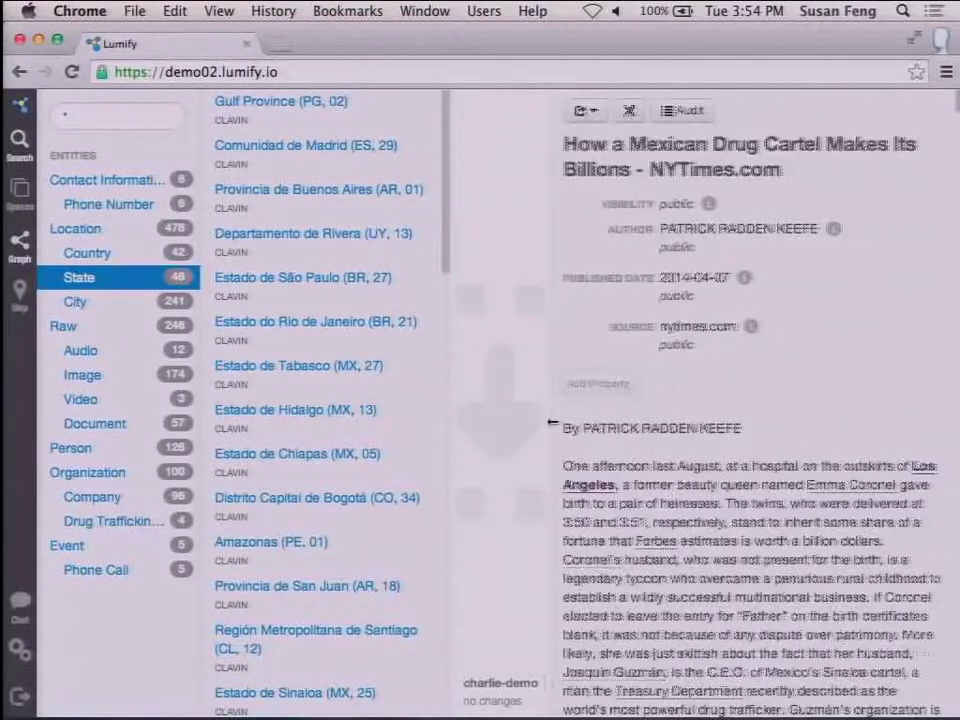
# - Read through the article, then show Provincia de Buenos Aires (AR, 01) details
pyautogui.scroll(-2, 737, 497)
pyautogui.rightClick(728, 502)
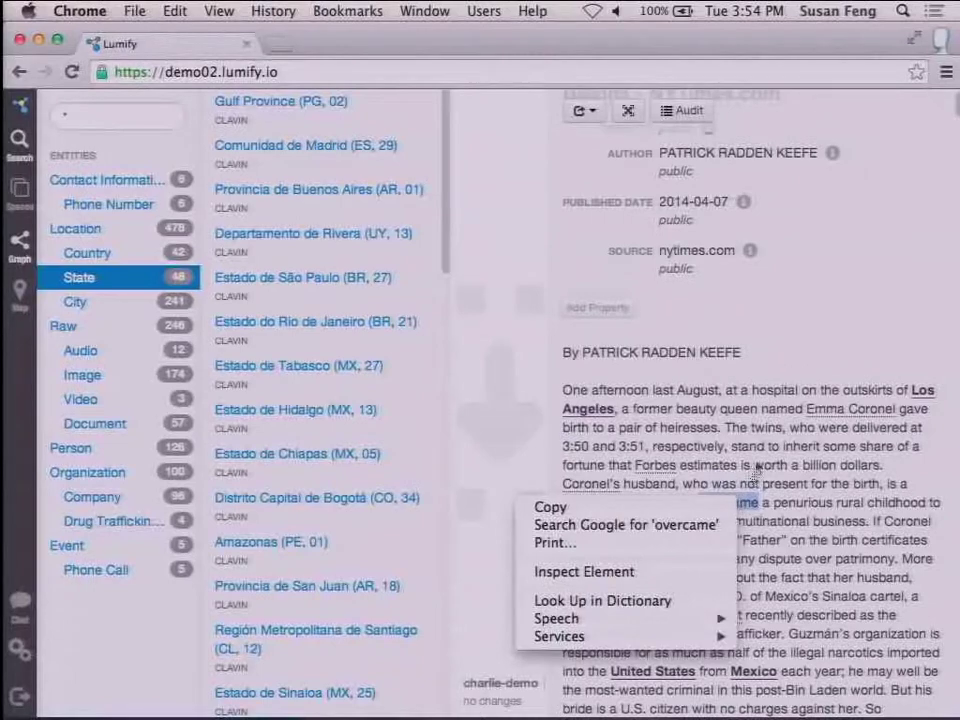
pyautogui.click(755, 462)
pyautogui.click(755, 462)
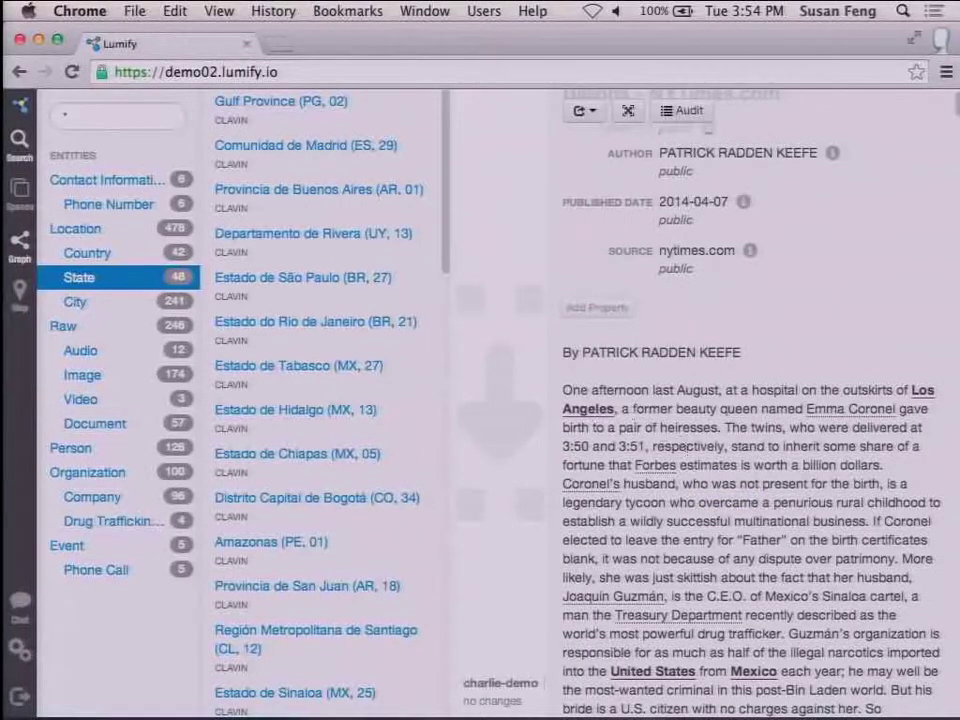
pyautogui.scroll(-1, 735, 572)
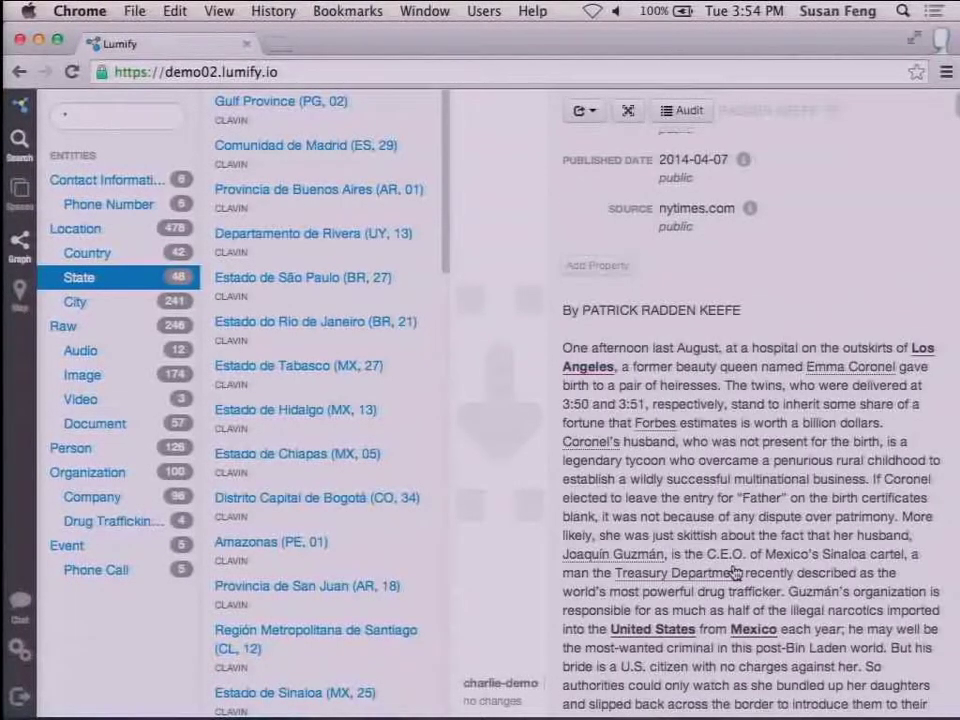
pyautogui.moveTo(735, 572); pyautogui.dragTo(724, 594)
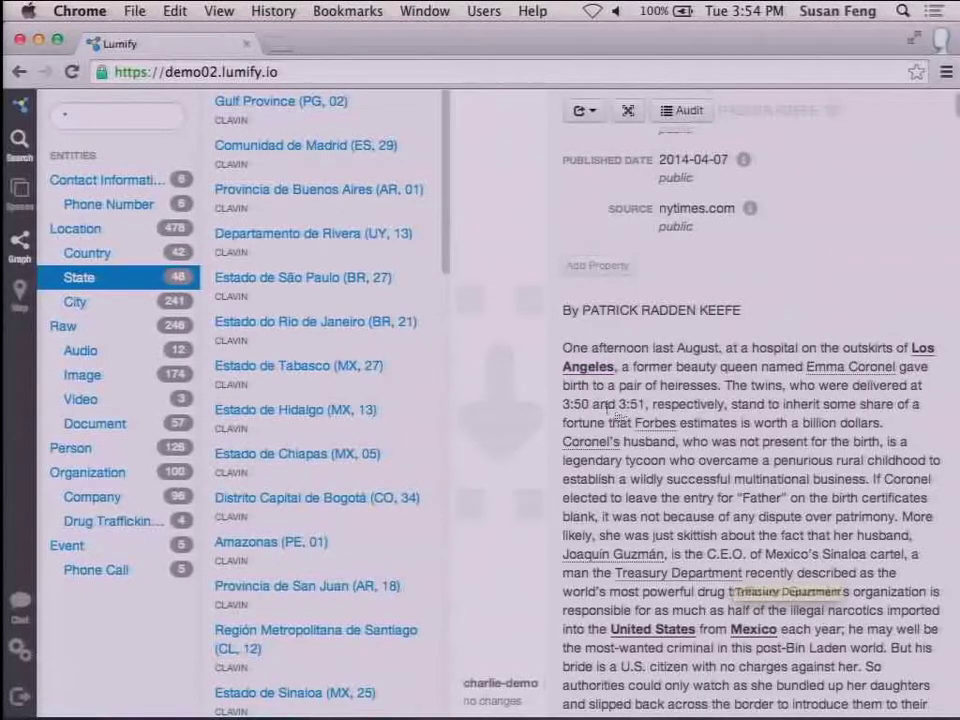
pyautogui.scroll(-10, 745, 545)
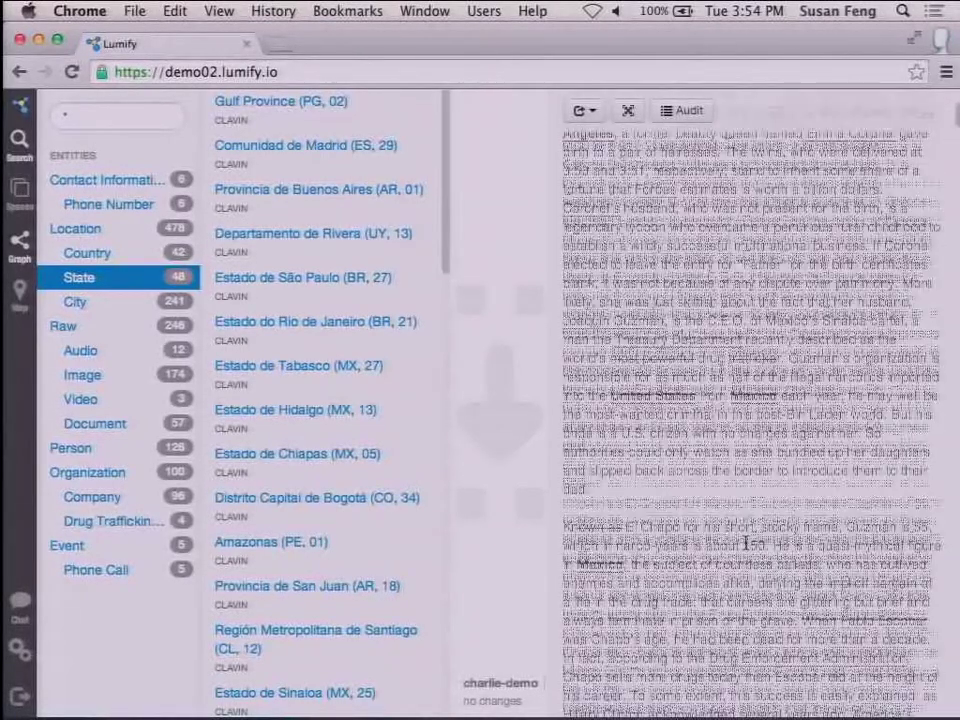
pyautogui.scroll(-4, 618, 505)
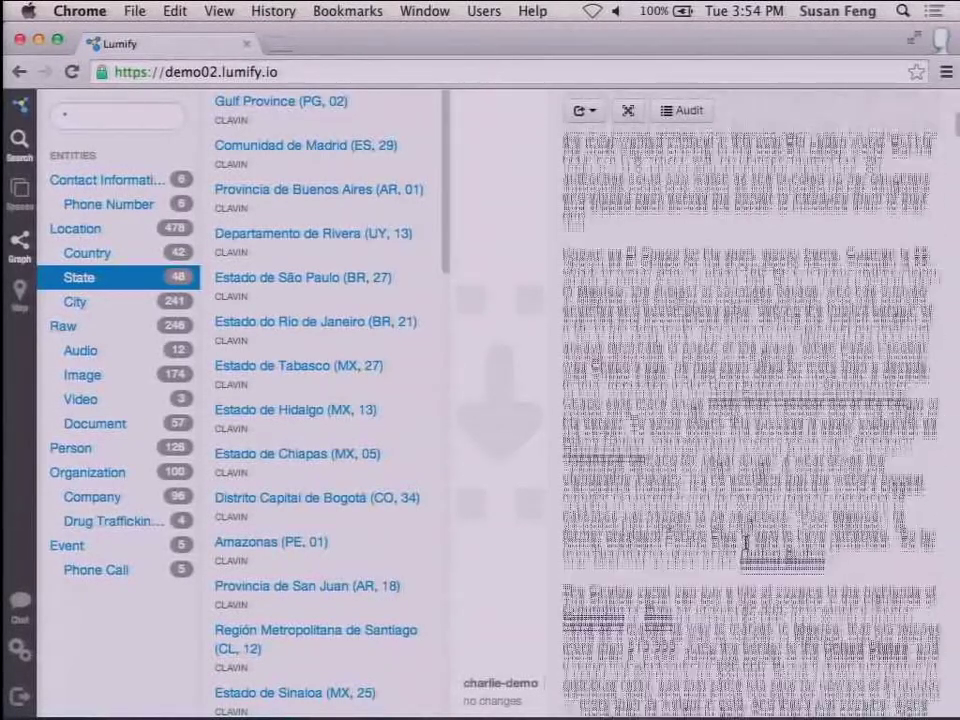
pyautogui.scroll(-2, 737, 537)
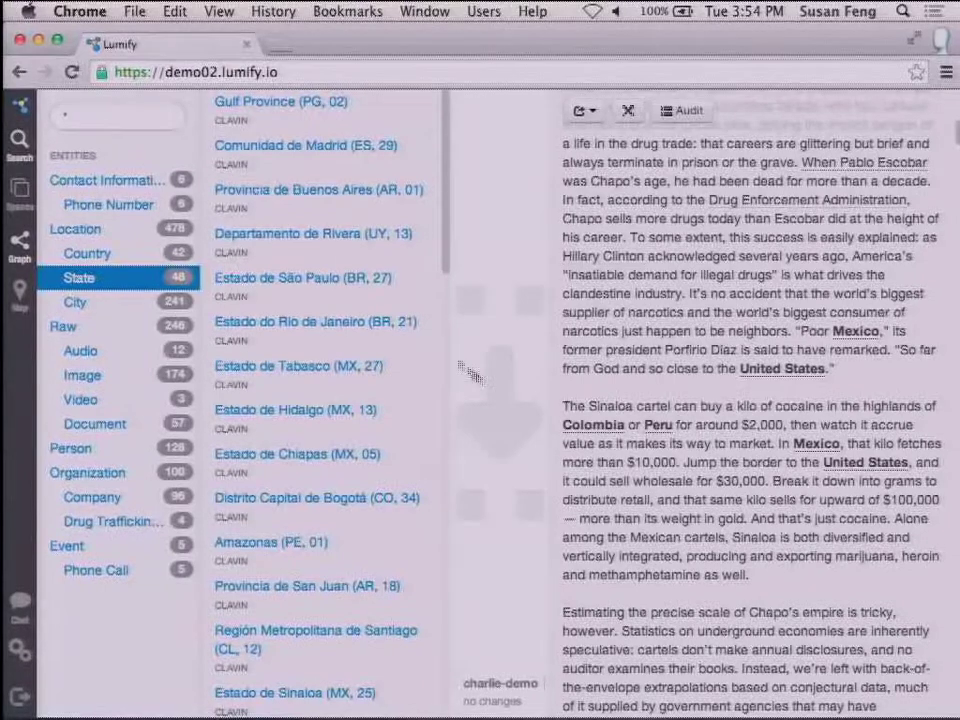
pyautogui.click(235, 205)
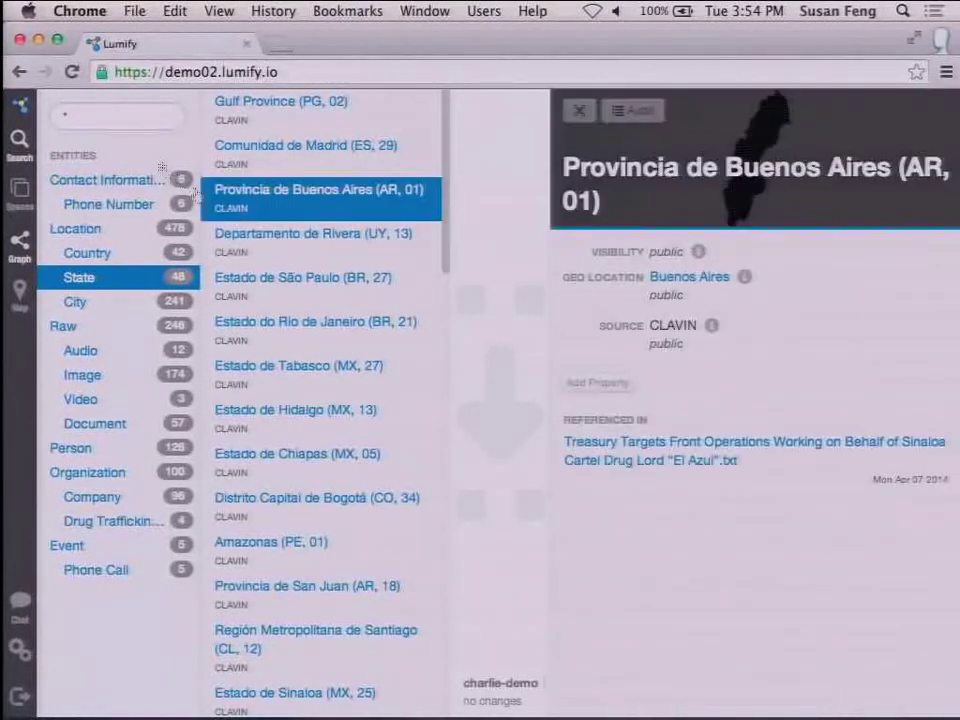
# - Add a Geo Location filter with latitude 25, longitude -107 and radius 500 km
pyautogui.click(128, 116)
pyautogui.click(228, 140)
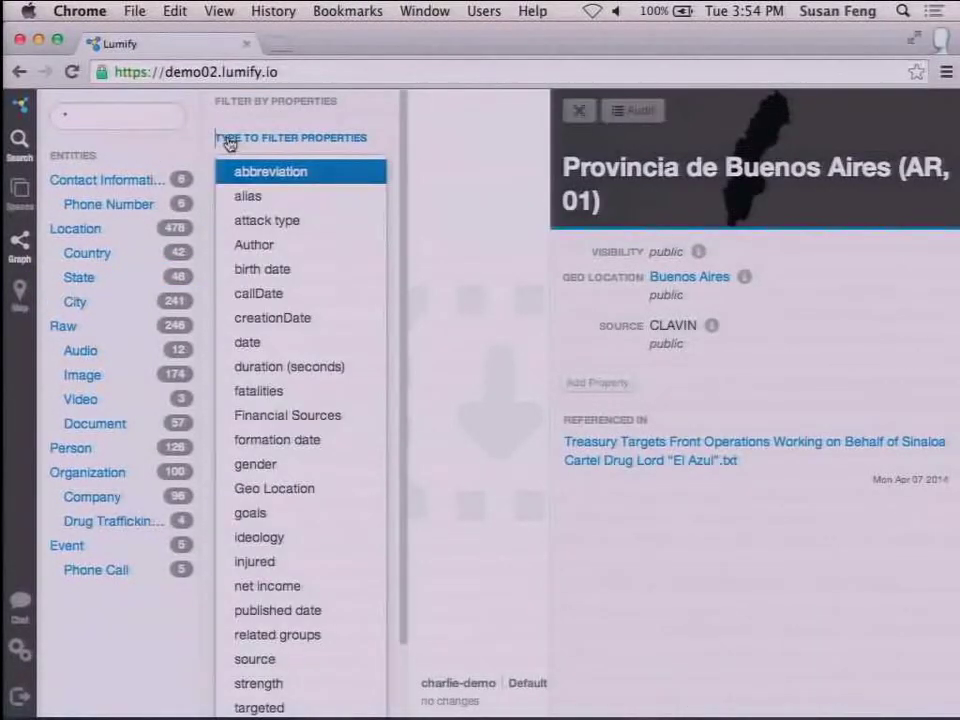
pyautogui.click(275, 487)
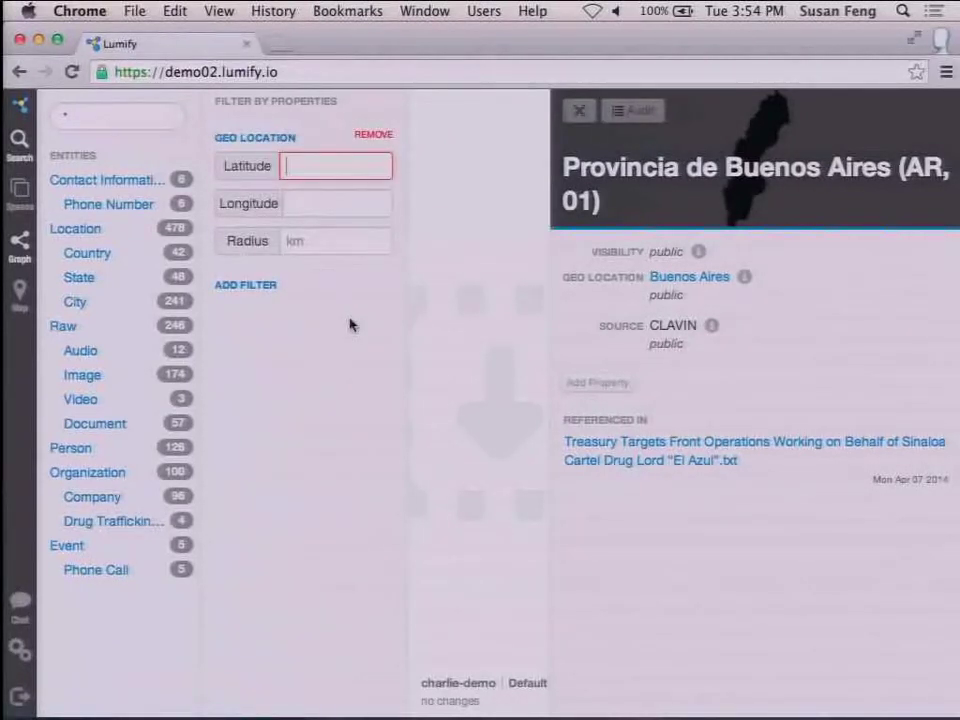
pyautogui.write('25')
pyautogui.press('Tab')
pyautogui.write('-')
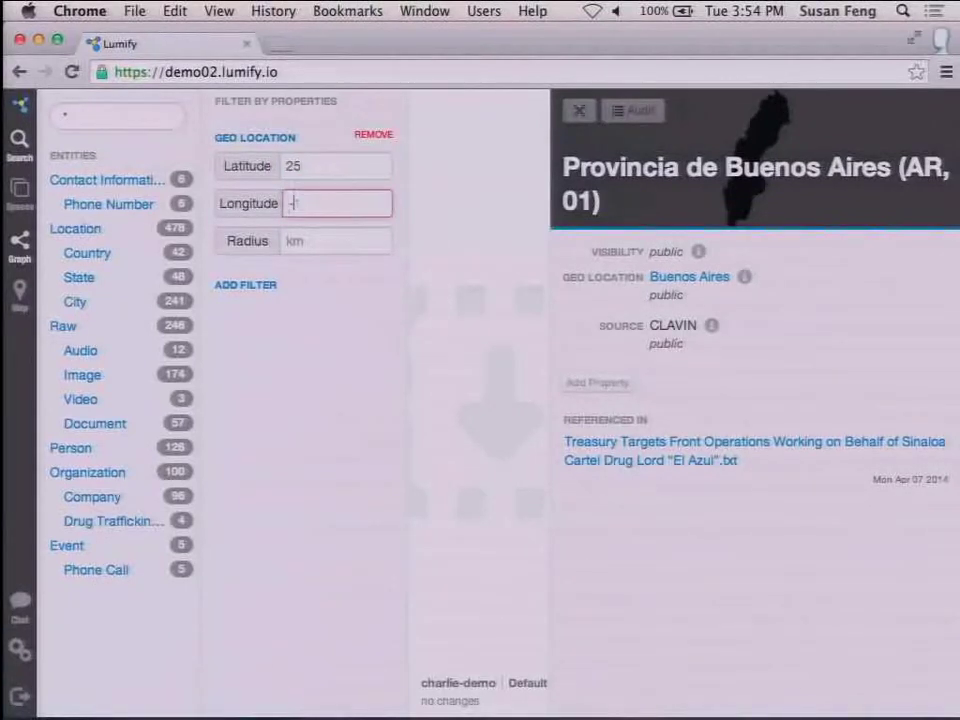
pyautogui.write('107')
pyautogui.press('Tab')
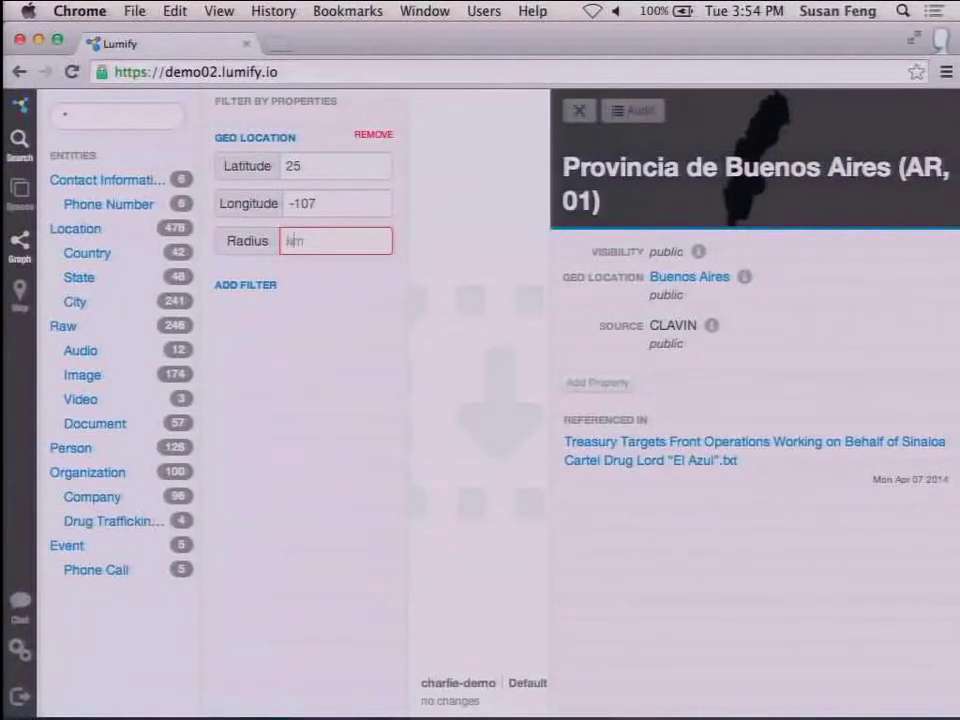
pyautogui.write('500')
pyautogui.click(311, 373)
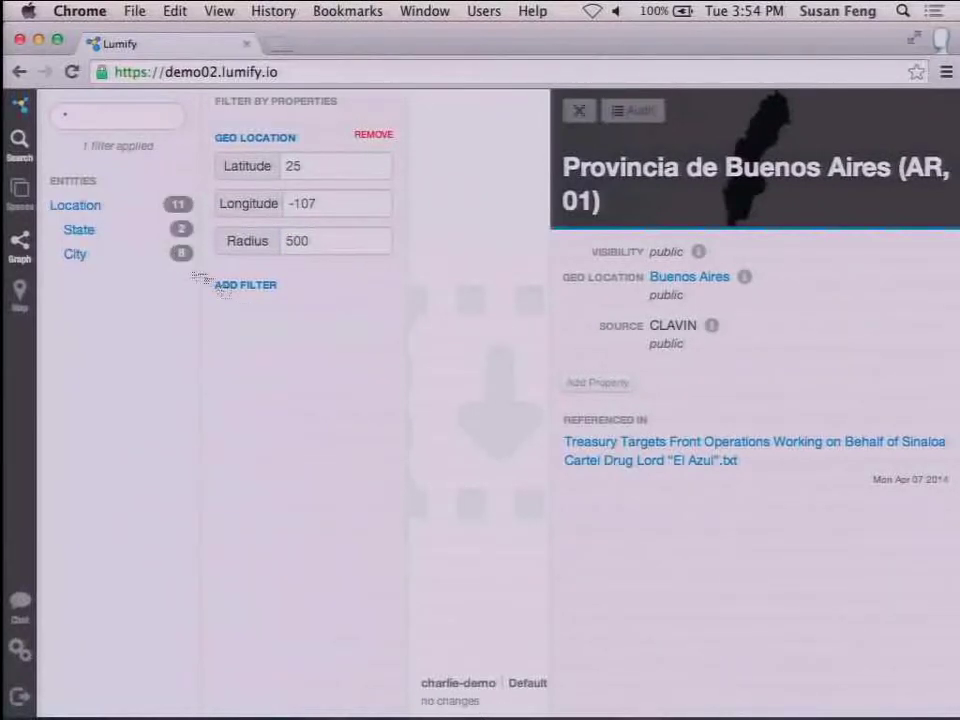
# - Open Culiacán (MX, 25) from the filtered Locations and view its headquartered businesses
pyautogui.click(110, 217)
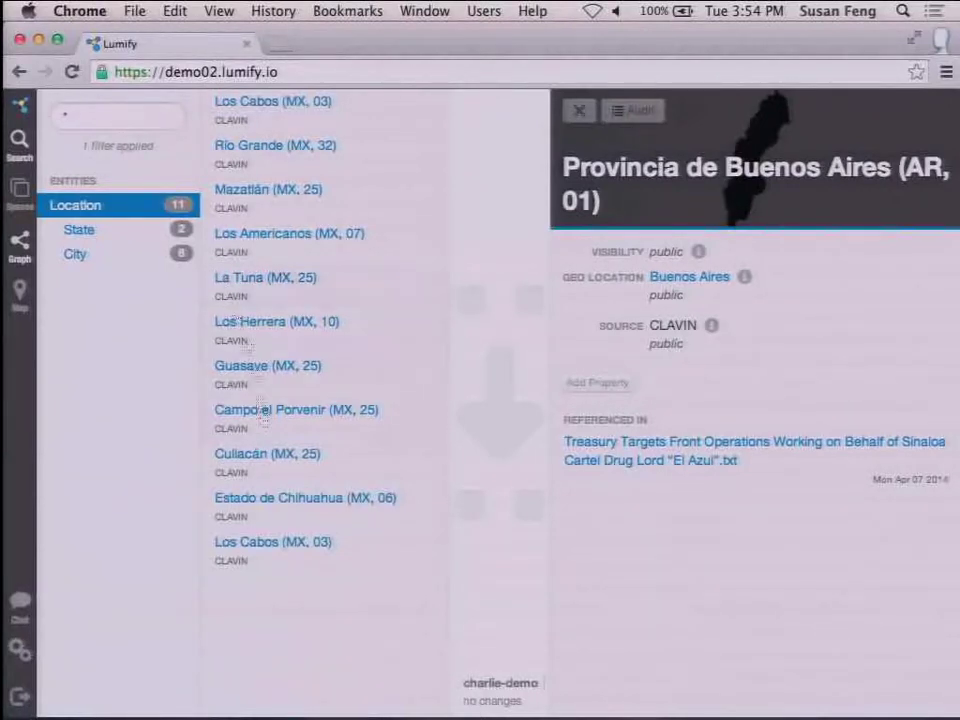
pyautogui.click(261, 458)
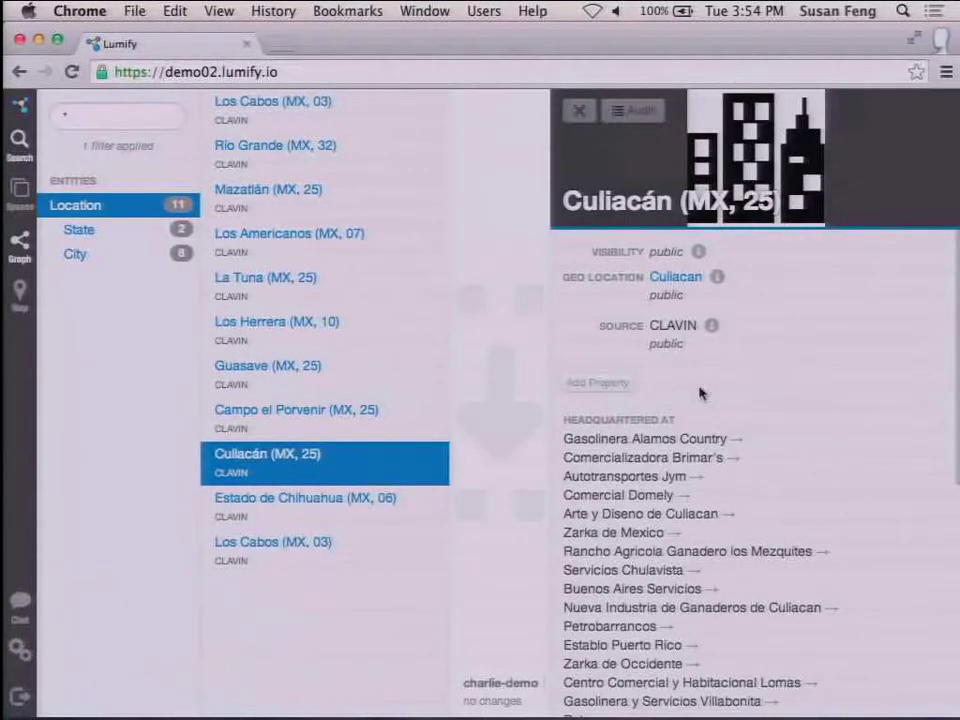
pyautogui.scroll(-3, 855, 463)
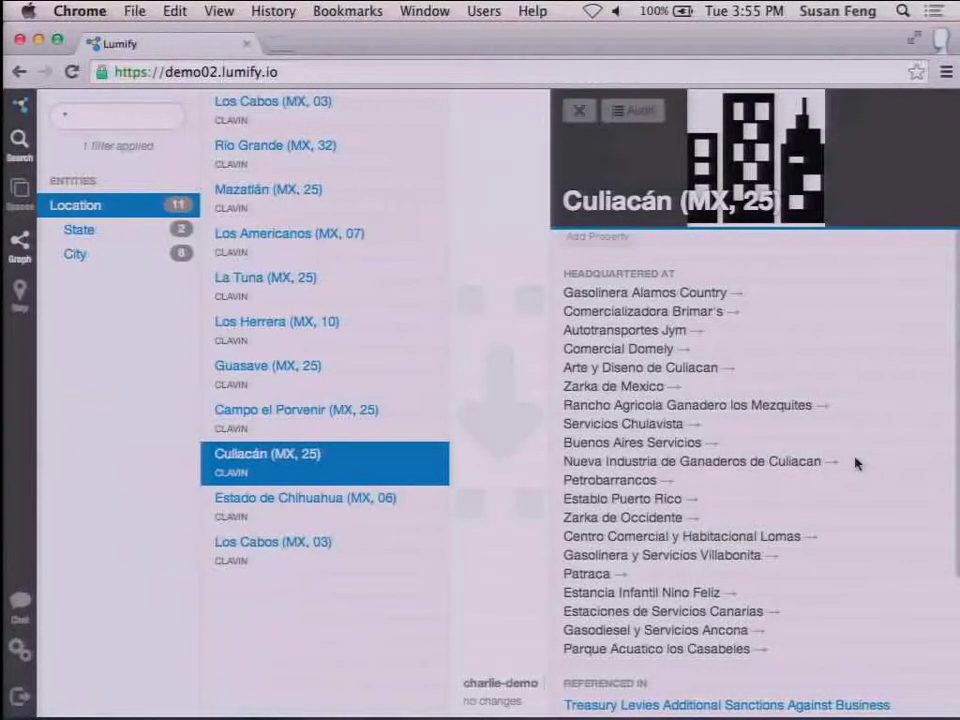
# - Add all ten filtered locations to the graph, fit them, and view them on the map
pyautogui.scroll(2, 855, 463)
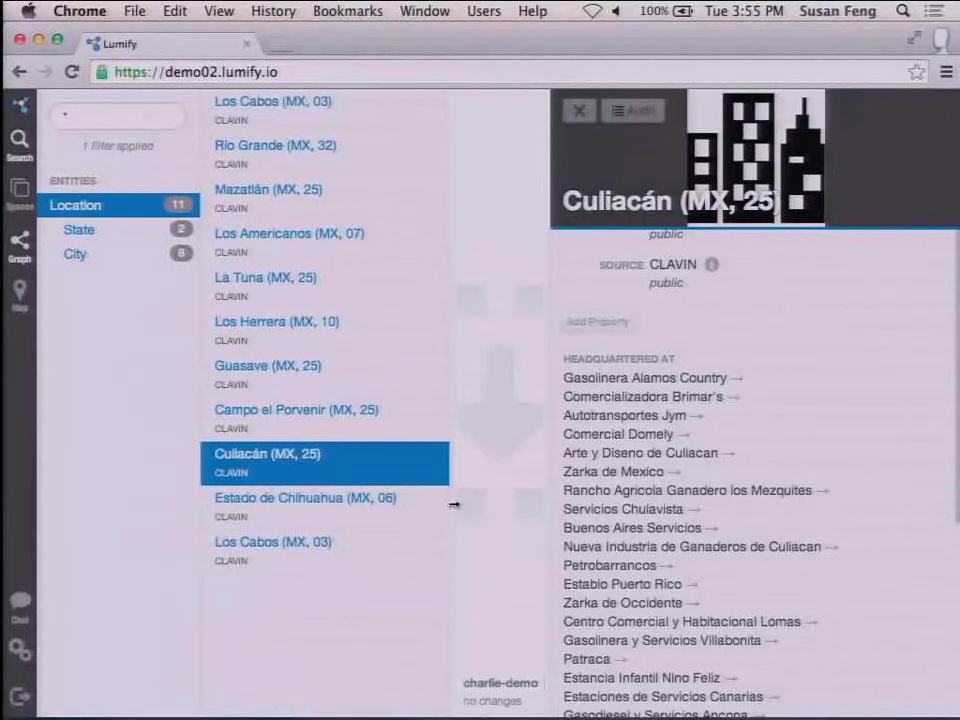
pyautogui.press('super+a')
pyautogui.moveTo(294, 414); pyautogui.dragTo(489, 386)
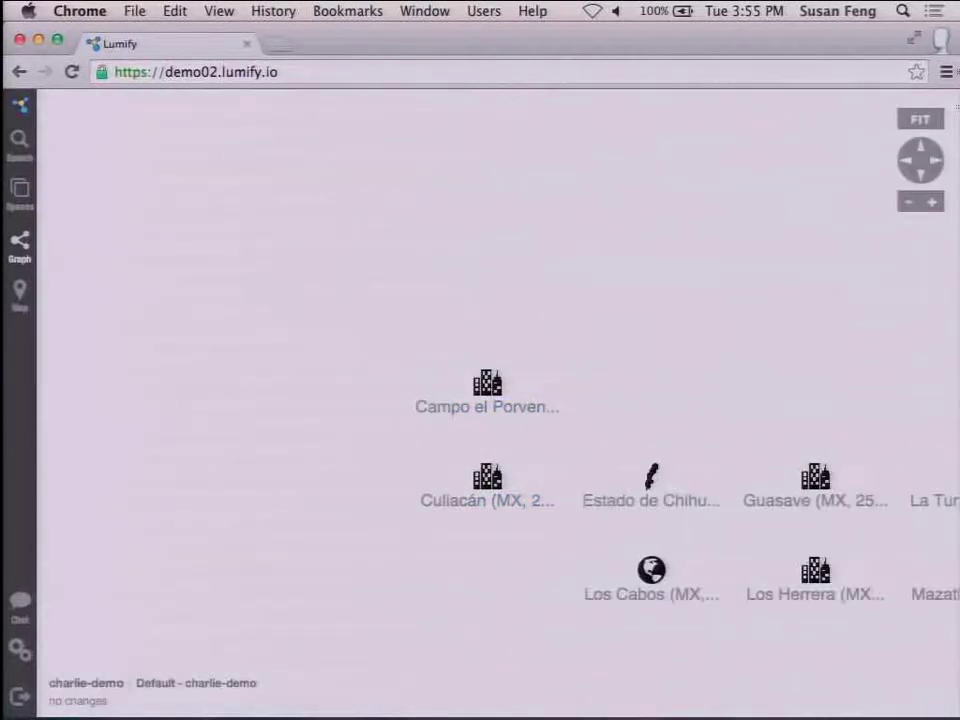
pyautogui.click(912, 122)
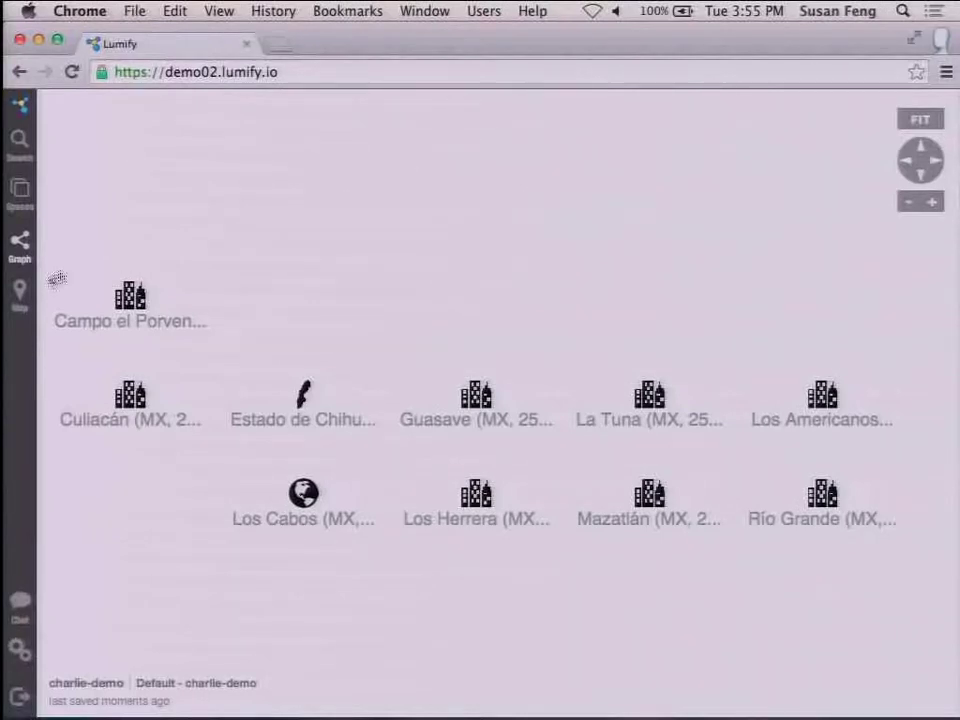
pyautogui.click(21, 298)
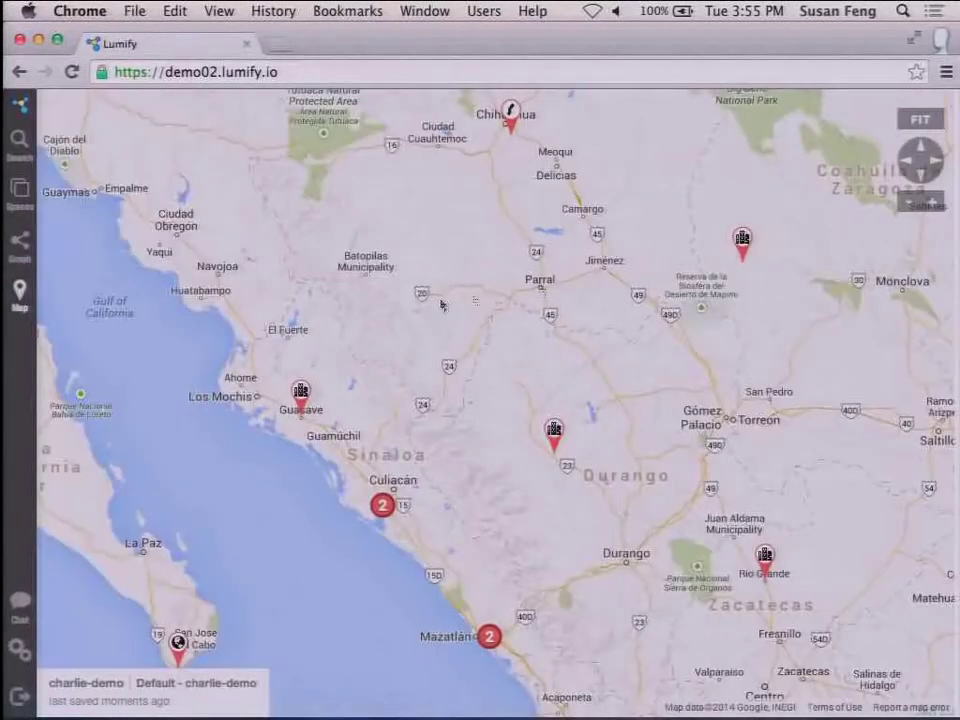
# - Zoom out to North America, zoom back in on Culiacán, and open its marker's details
pyautogui.click(906, 204)
pyautogui.click(906, 204)
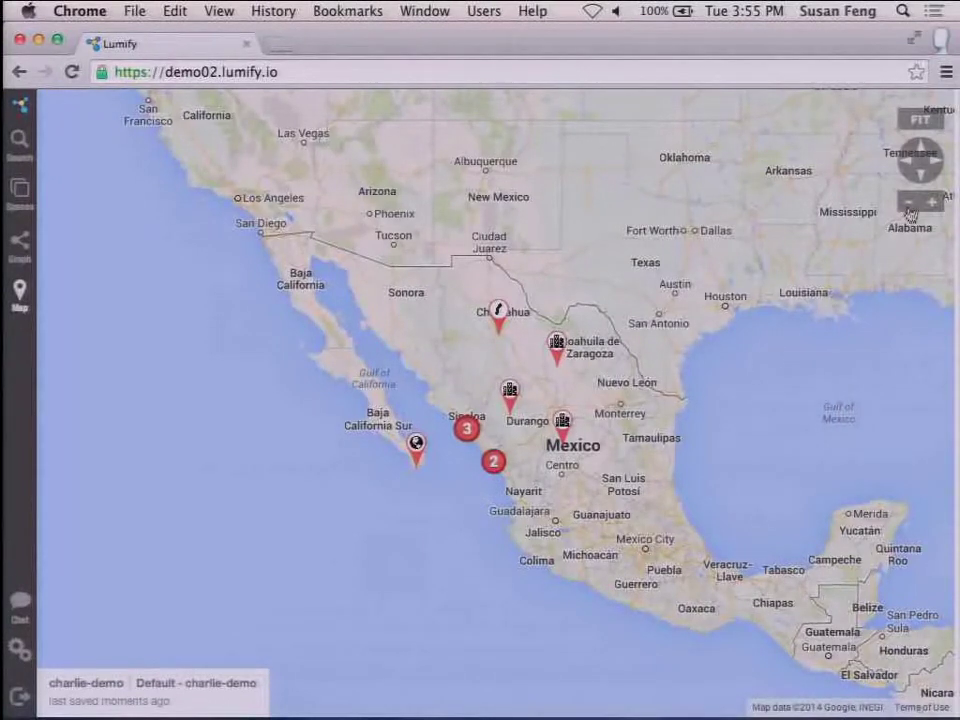
pyautogui.click(907, 205)
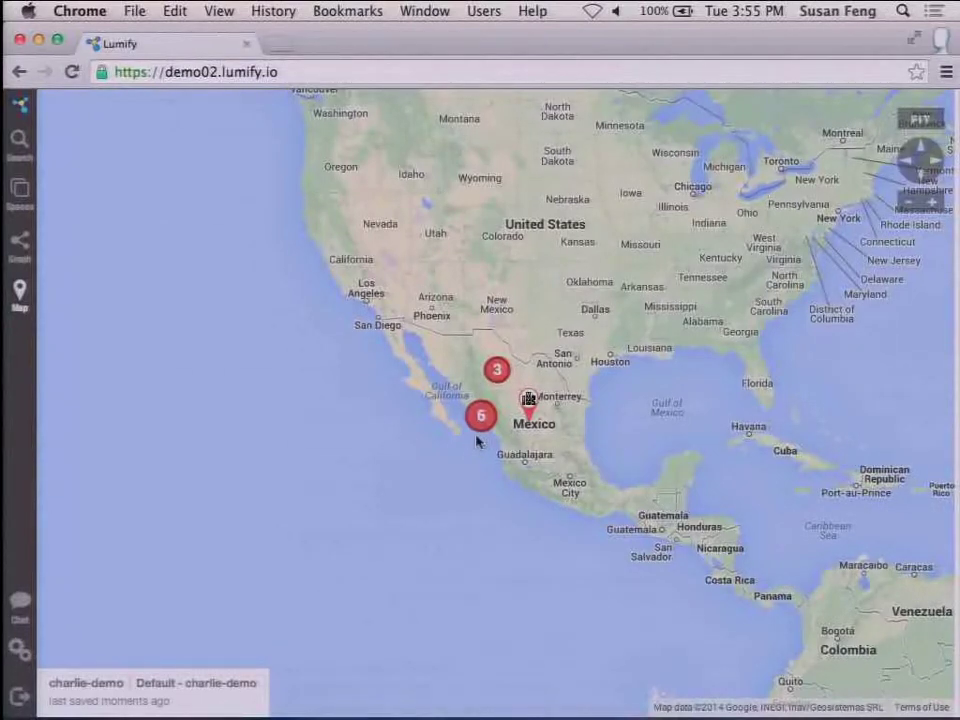
pyautogui.scroll(2, 478, 443)
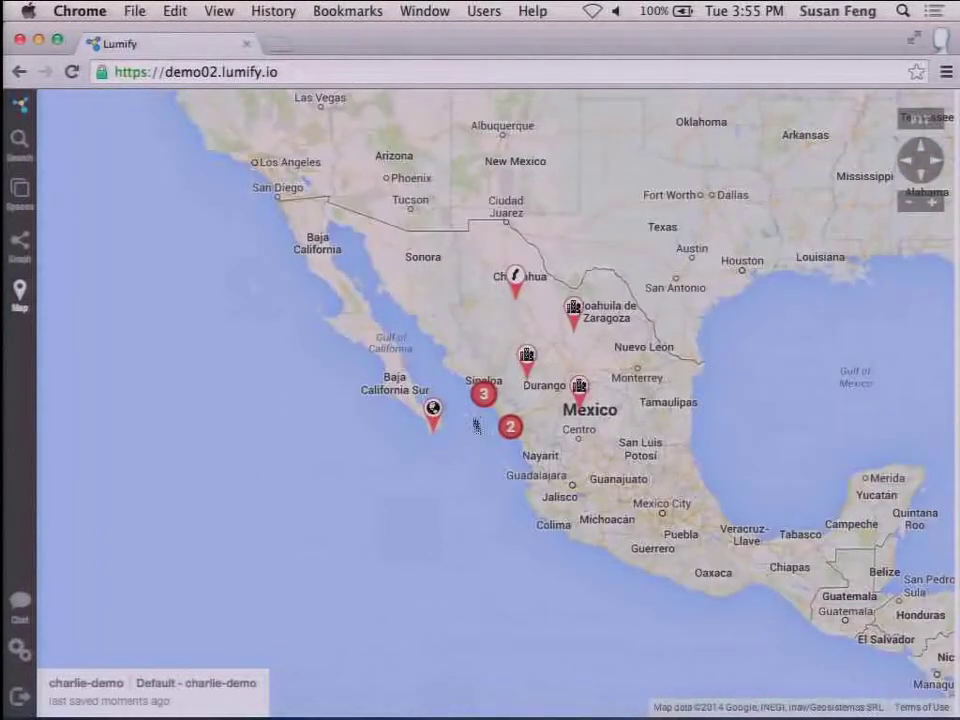
pyautogui.scroll(1, 483, 405)
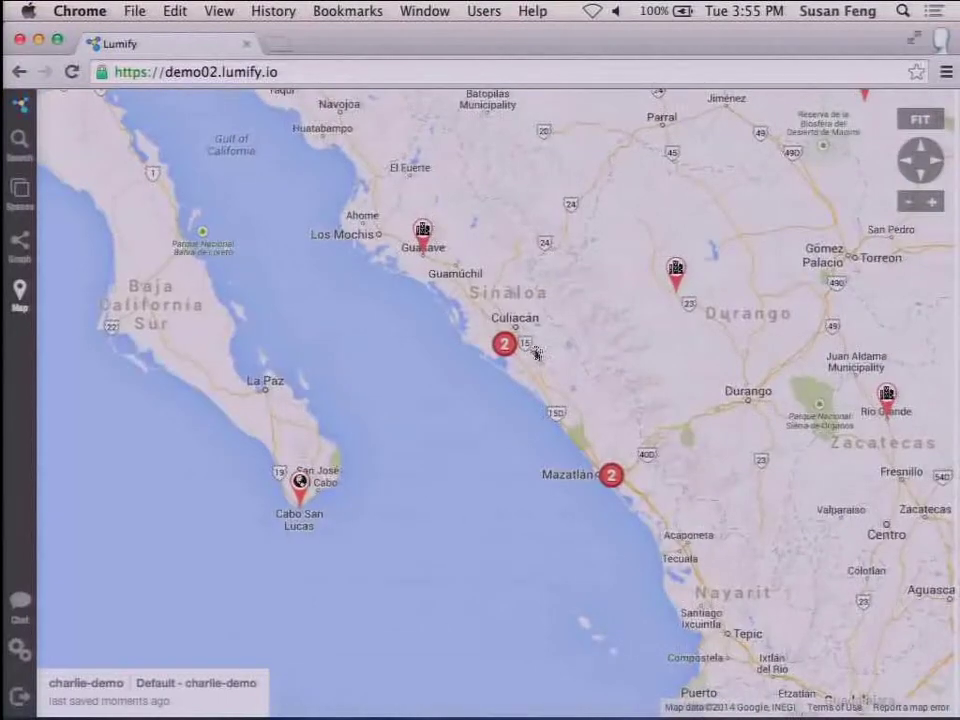
pyautogui.scroll(1, 533, 351)
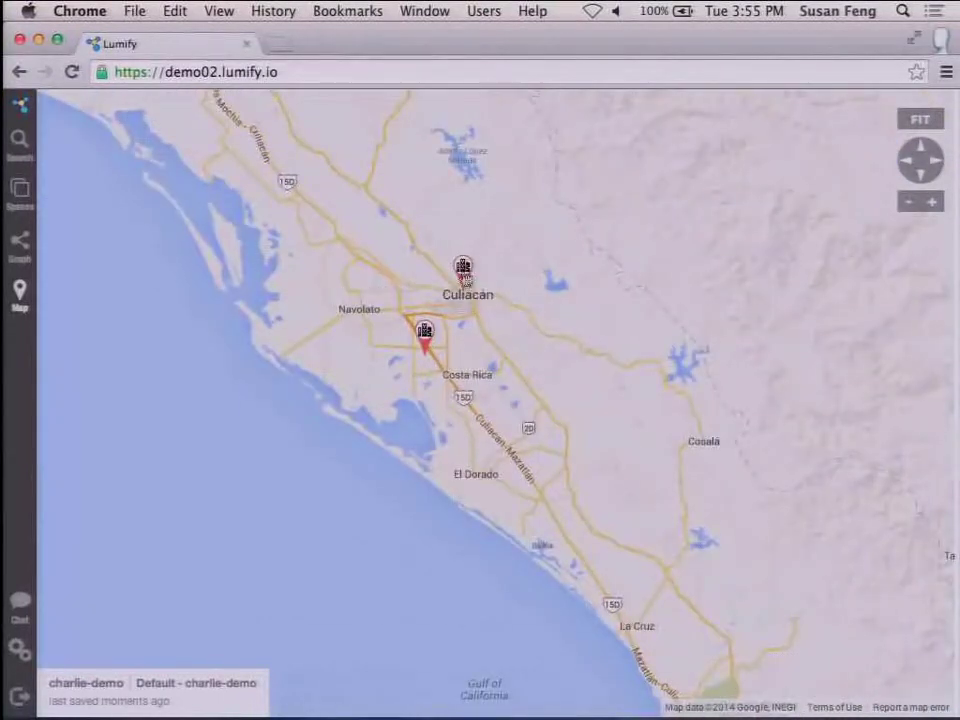
pyautogui.click(464, 272)
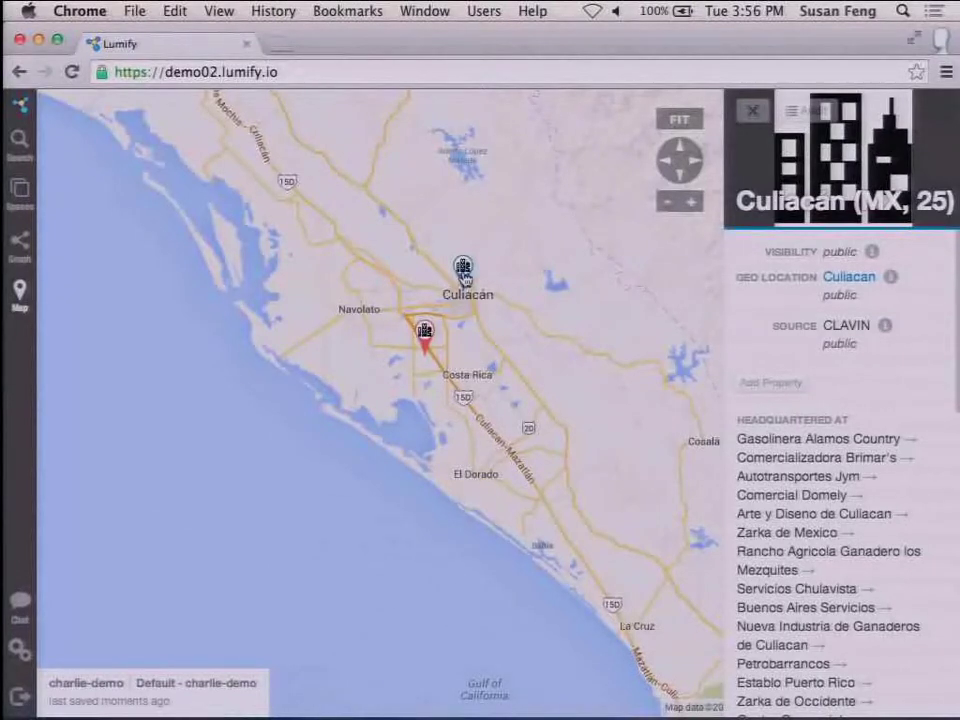
# - Create a new workspace named 'map'
pyautogui.click(20, 191)
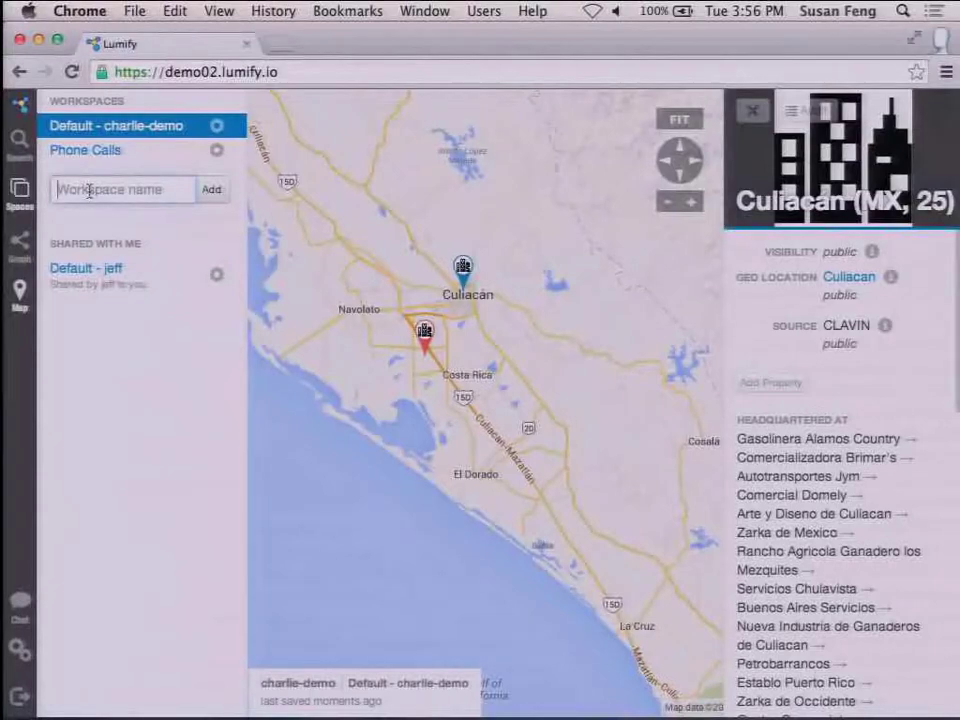
pyautogui.write('map')
pyautogui.click(211, 190)
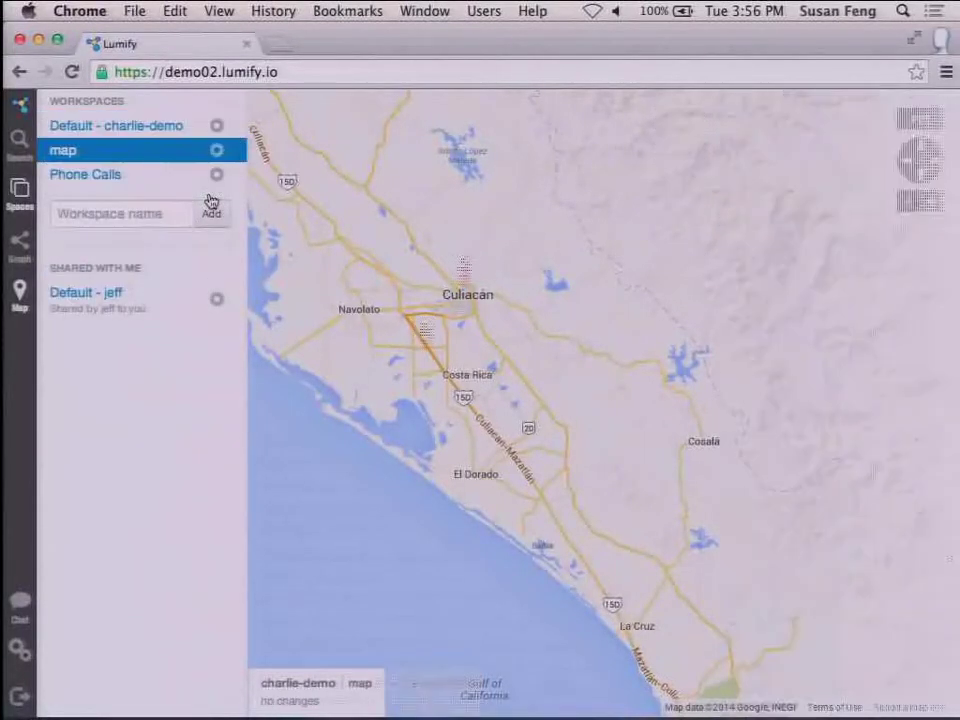
# - Zoom out and pan the map to centre on Arizona and the US Southwest
pyautogui.click(903, 202)
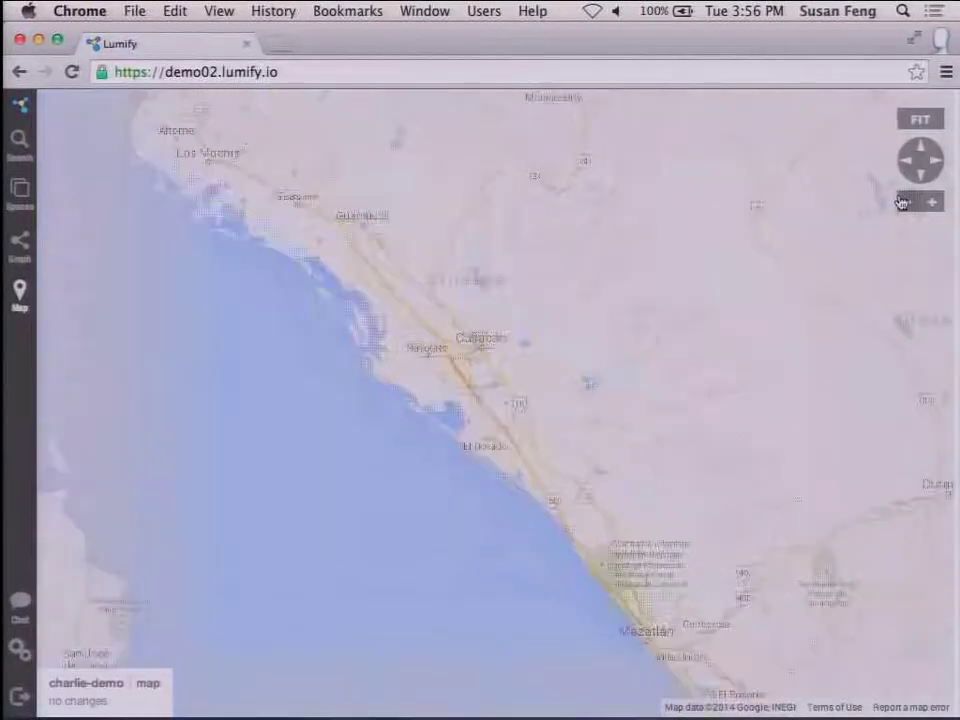
pyautogui.click(902, 202)
pyautogui.click(902, 202)
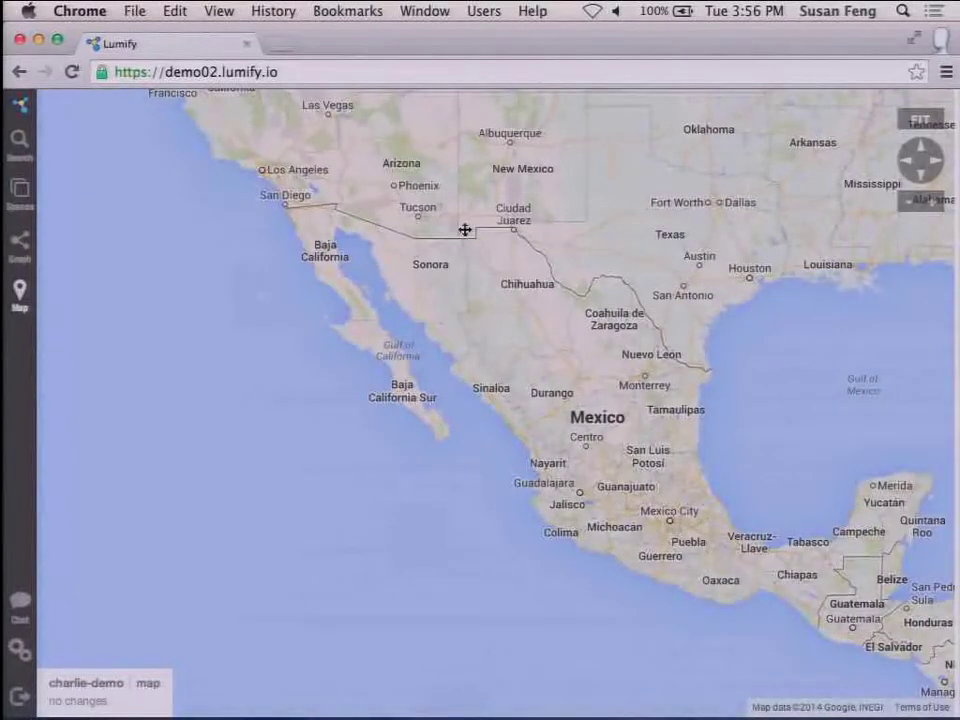
pyautogui.moveTo(465, 230); pyautogui.dragTo(545, 377)
pyautogui.scroll(2, 485, 313)
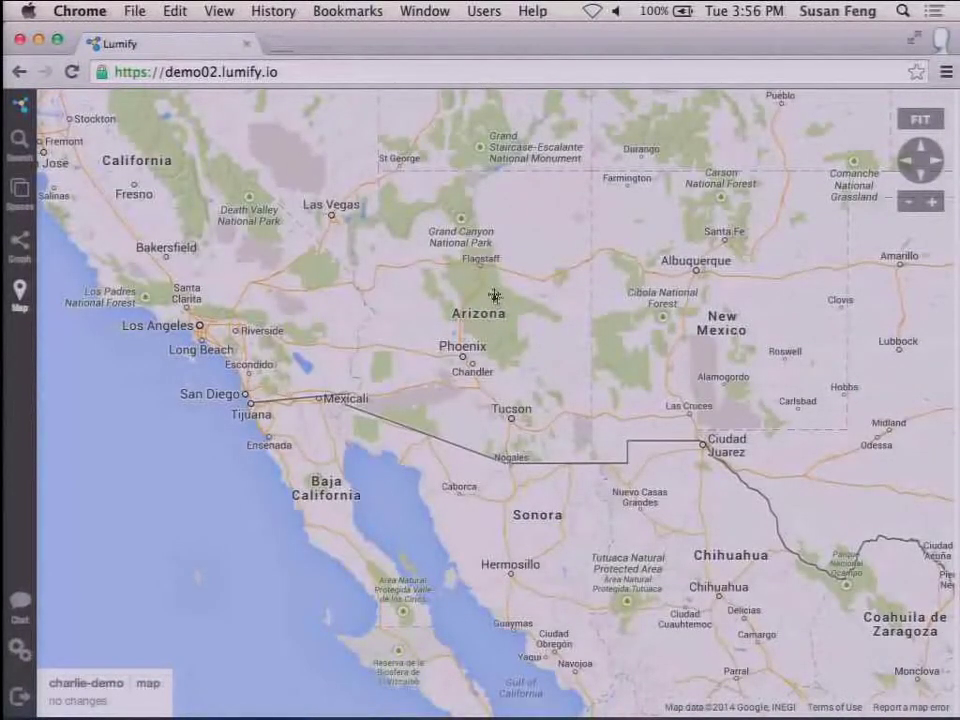
pyautogui.moveTo(493, 294); pyautogui.dragTo(445, 338)
# - Run a Load Results within Radius search centred on Arizona with an enlarged radius
pyautogui.rightClick(457, 341)
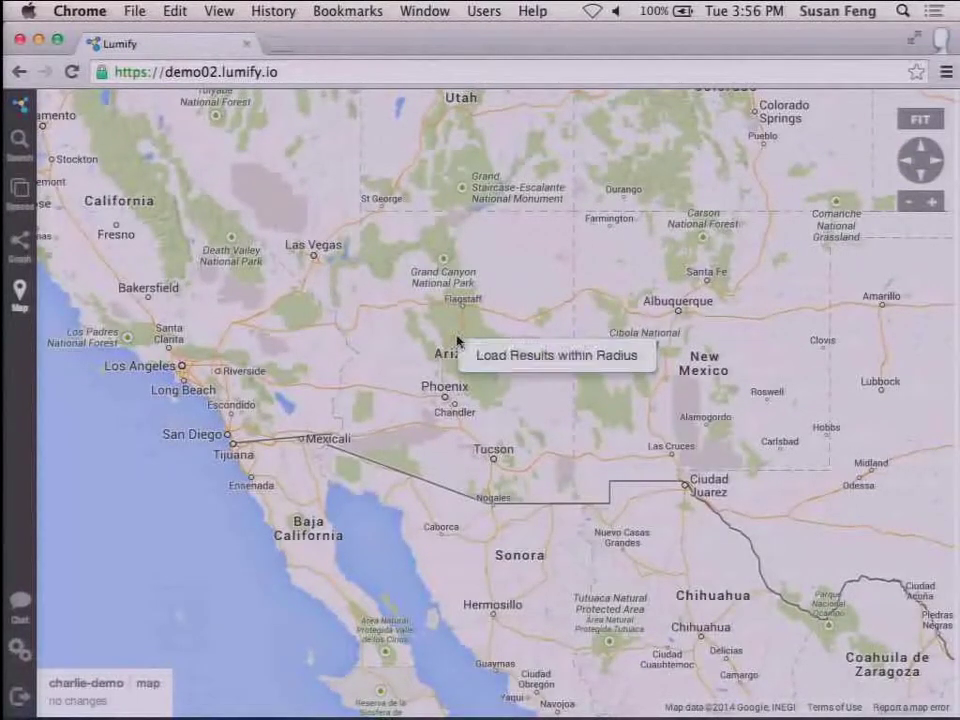
pyautogui.click(508, 365)
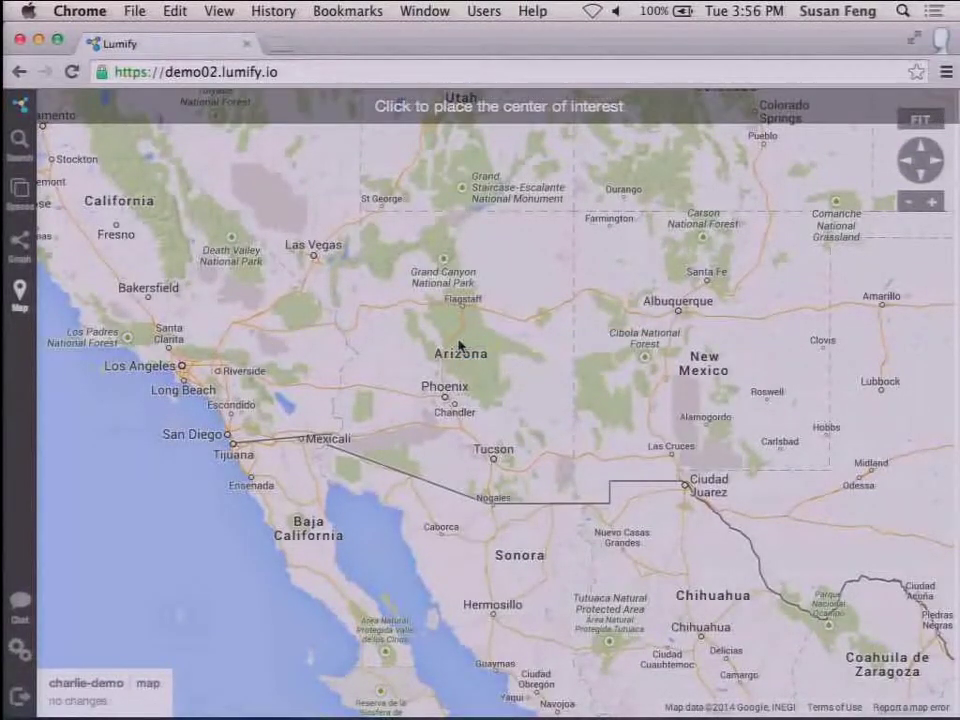
pyautogui.click(459, 343)
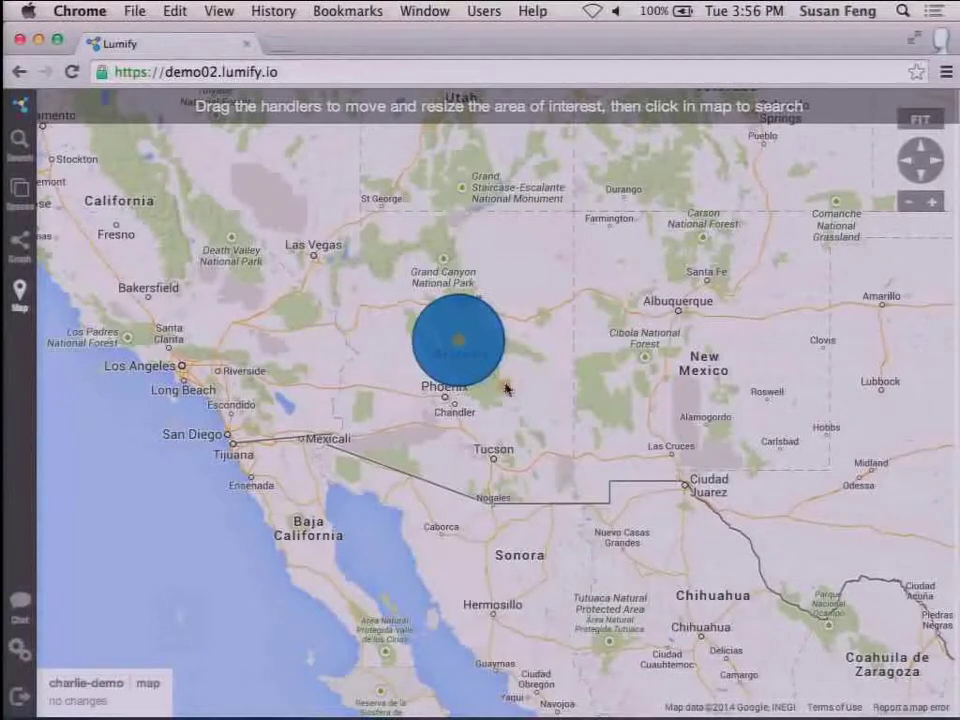
pyautogui.moveTo(505, 385); pyautogui.dragTo(633, 566)
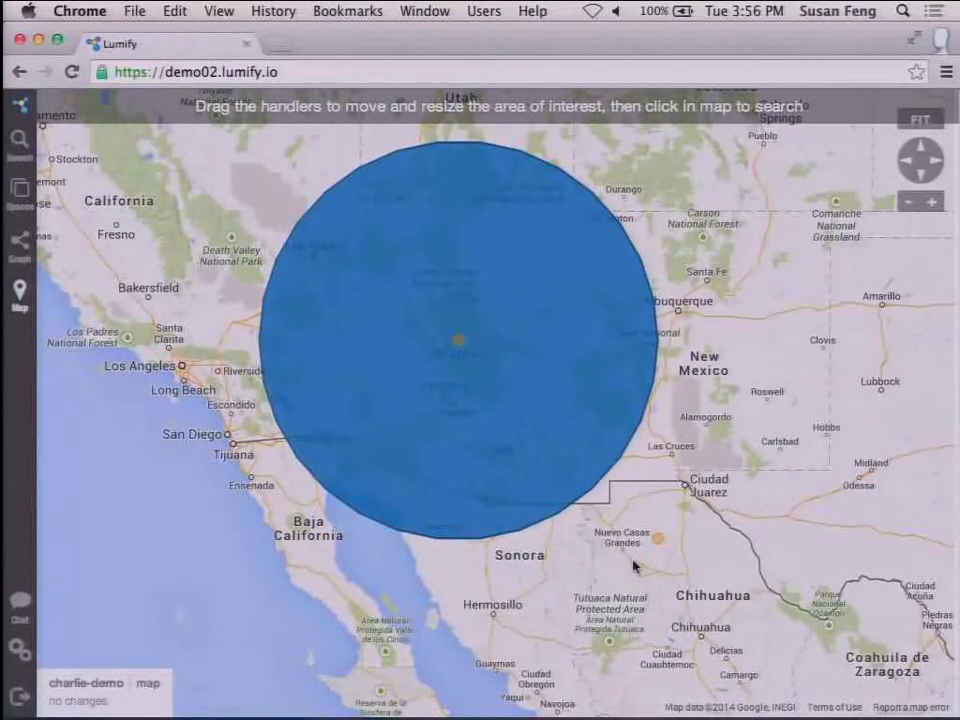
pyautogui.click(633, 566)
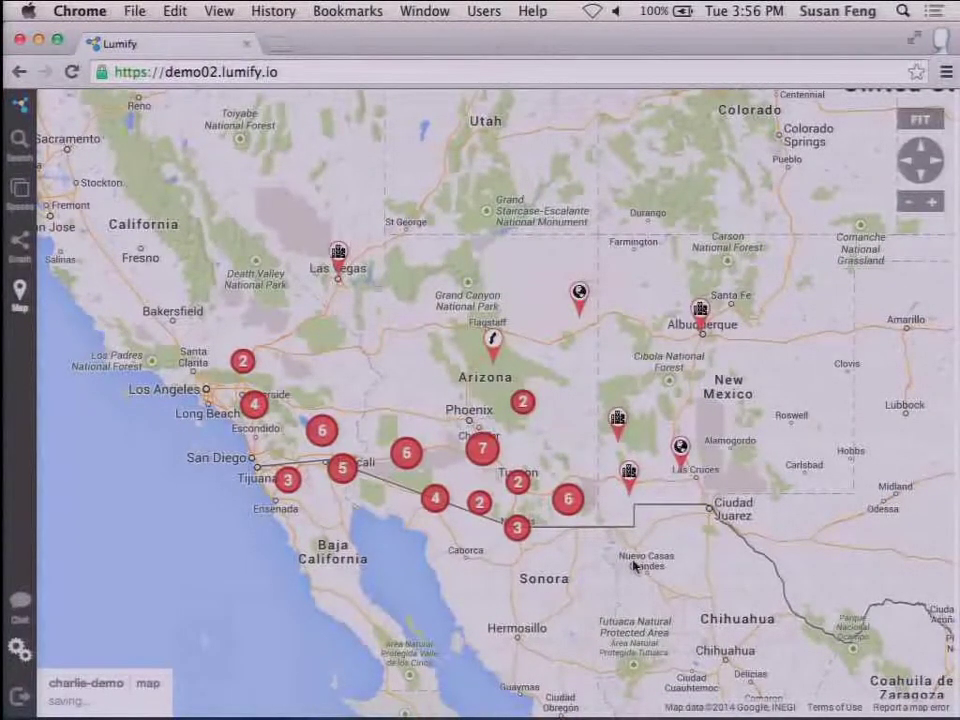
# - Zoom the map in on the Phoenix–Tucson area until clusters split into individual markers
pyautogui.click(908, 202)
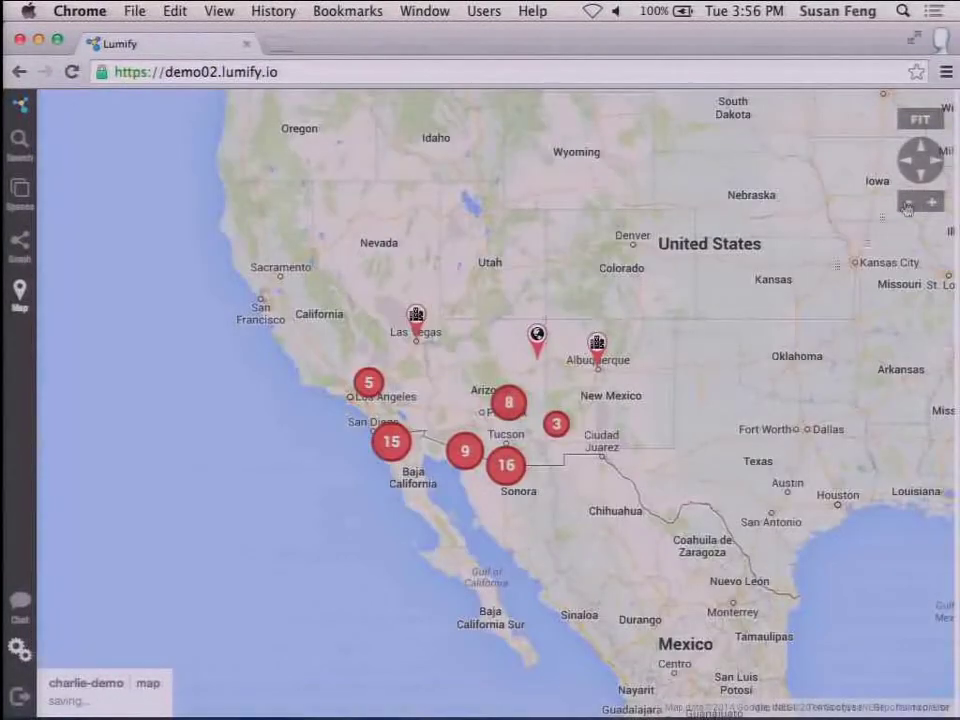
pyautogui.doubleClick(476, 400)
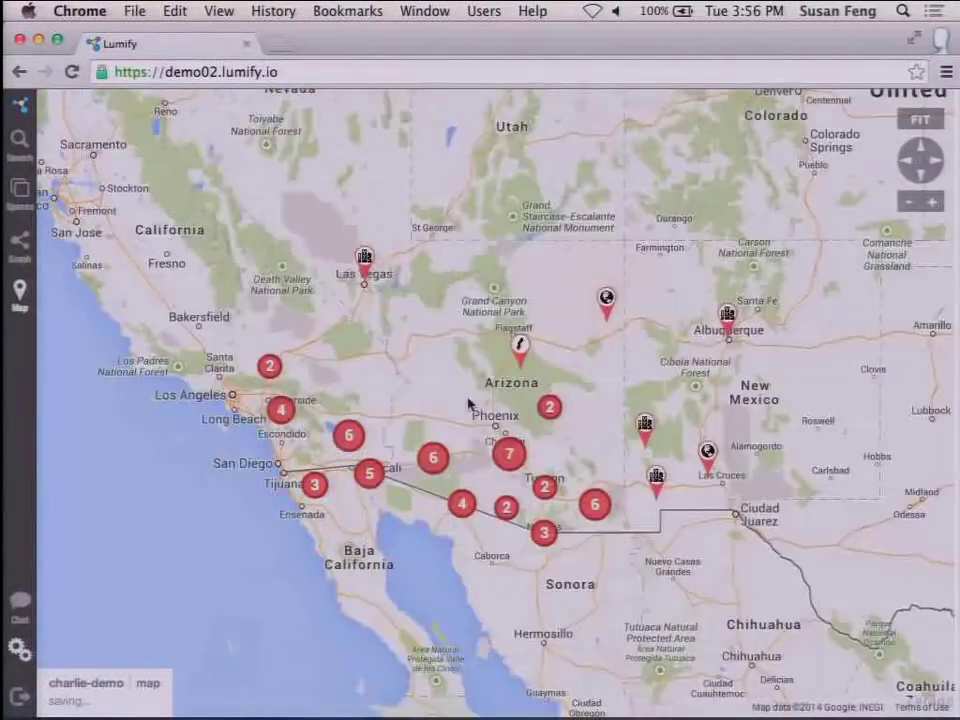
pyautogui.doubleClick(470, 476)
pyautogui.doubleClick(470, 477)
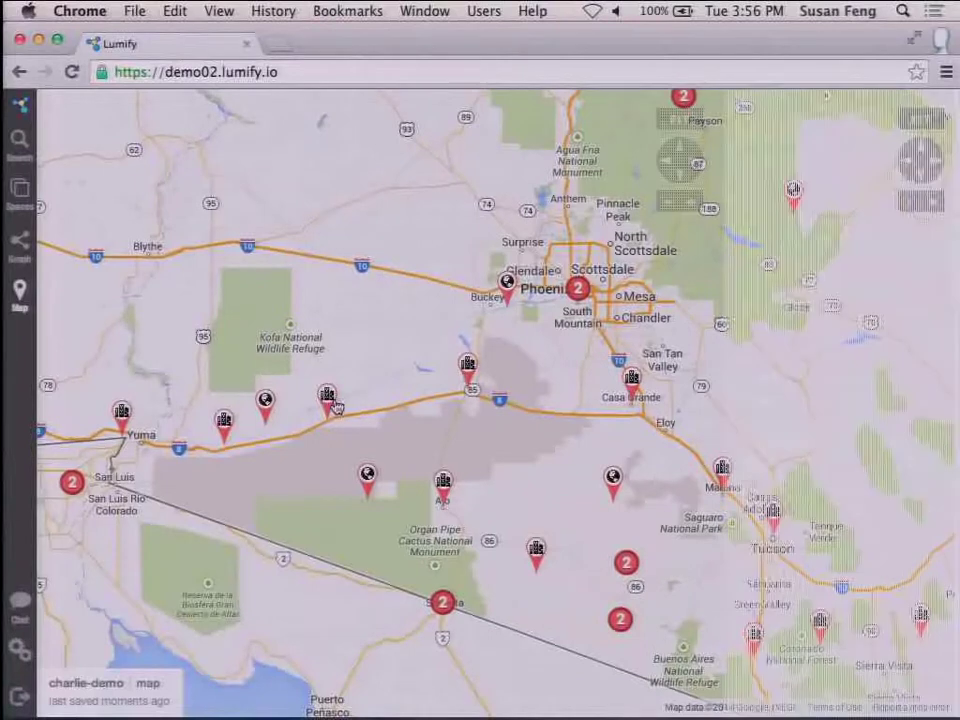
# - Open the Dateland and Gila Bend details, then the Border Security Alert PDF, and switch to PowerPoint
pyautogui.click(335, 405)
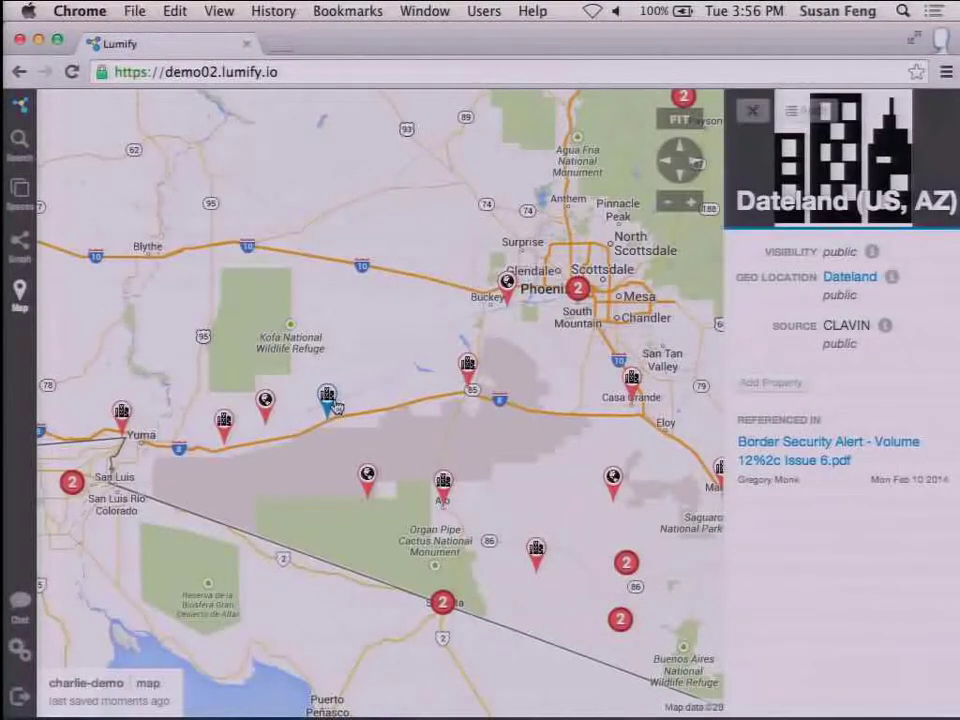
pyautogui.click(467, 365)
pyautogui.click(762, 452)
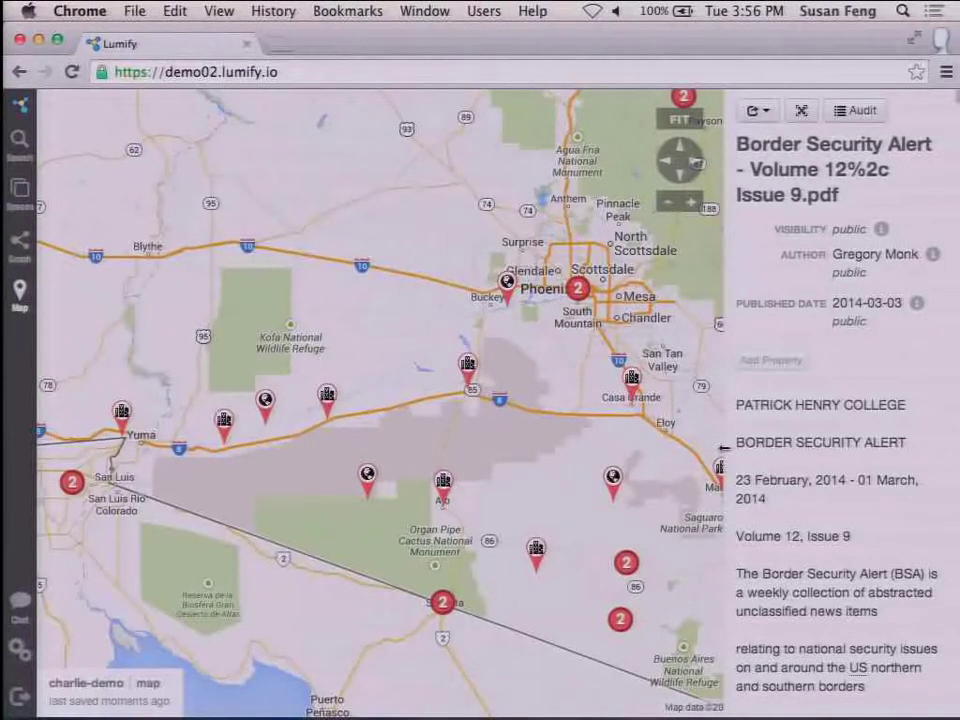
pyautogui.press('super+Tab')
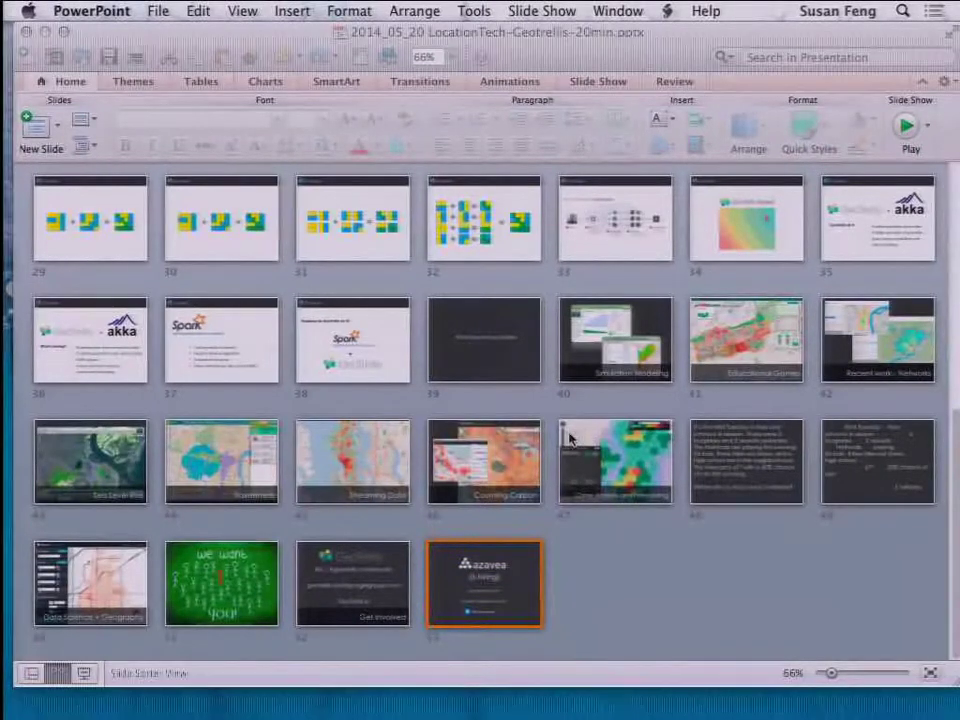
# - Bring up the Lumify_Location_Intelligence_2014.pptx window and start its slide show at slide 15
pyautogui.press('super+grave')
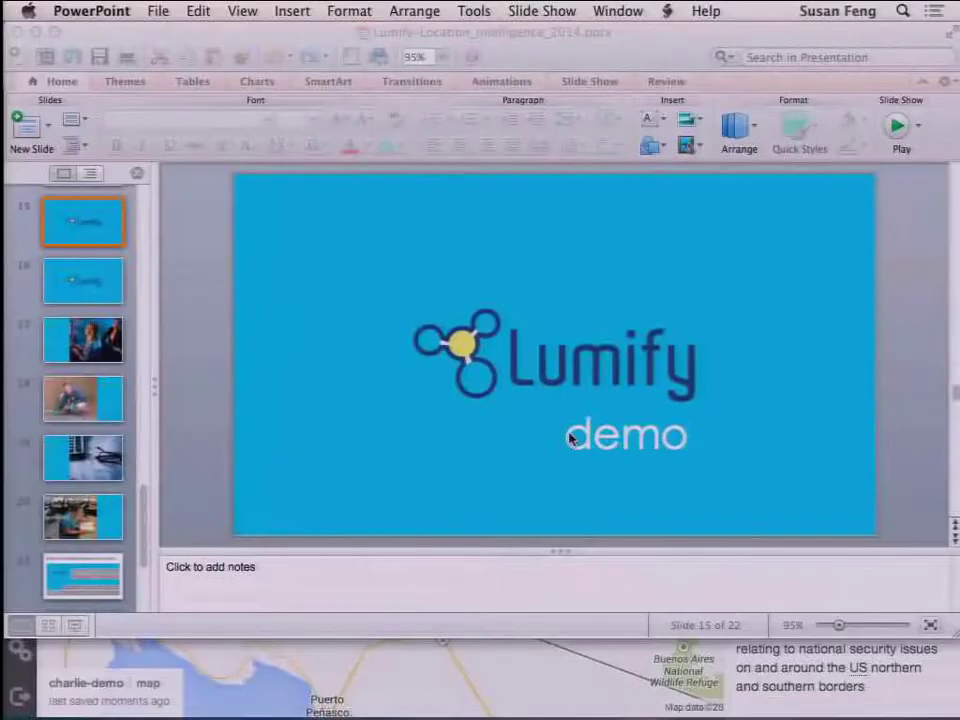
pyautogui.click(73, 628)
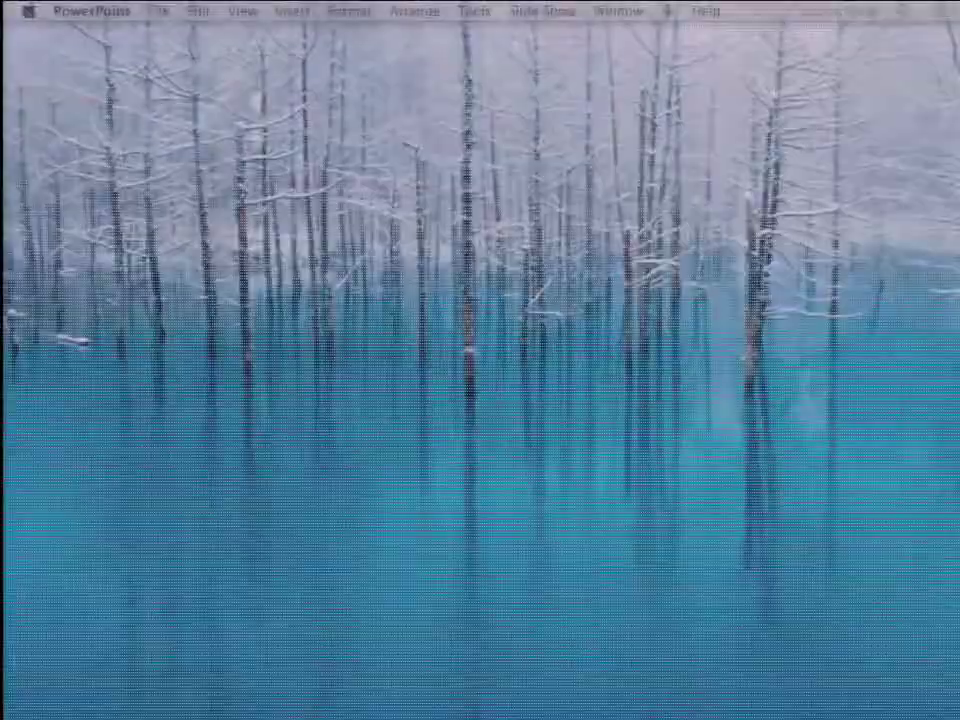